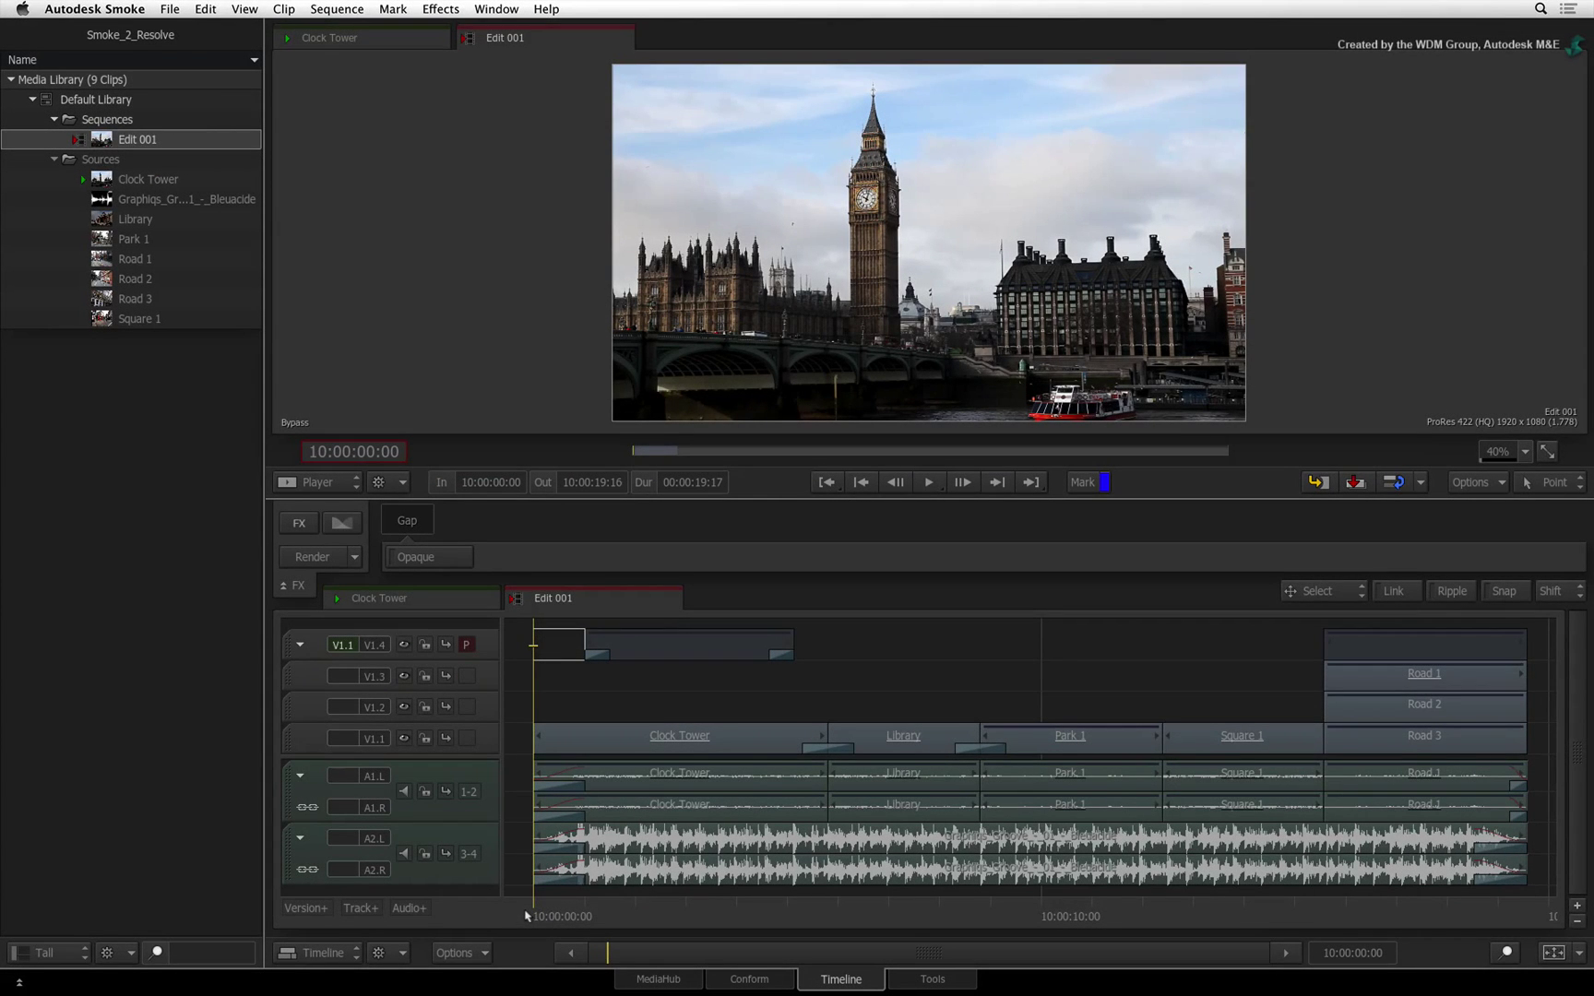
# Step: Duplicate the Edit 001 sequence in the Media Library
pyautogui.moveTo(527, 915); pyautogui.dragTo(517, 804)
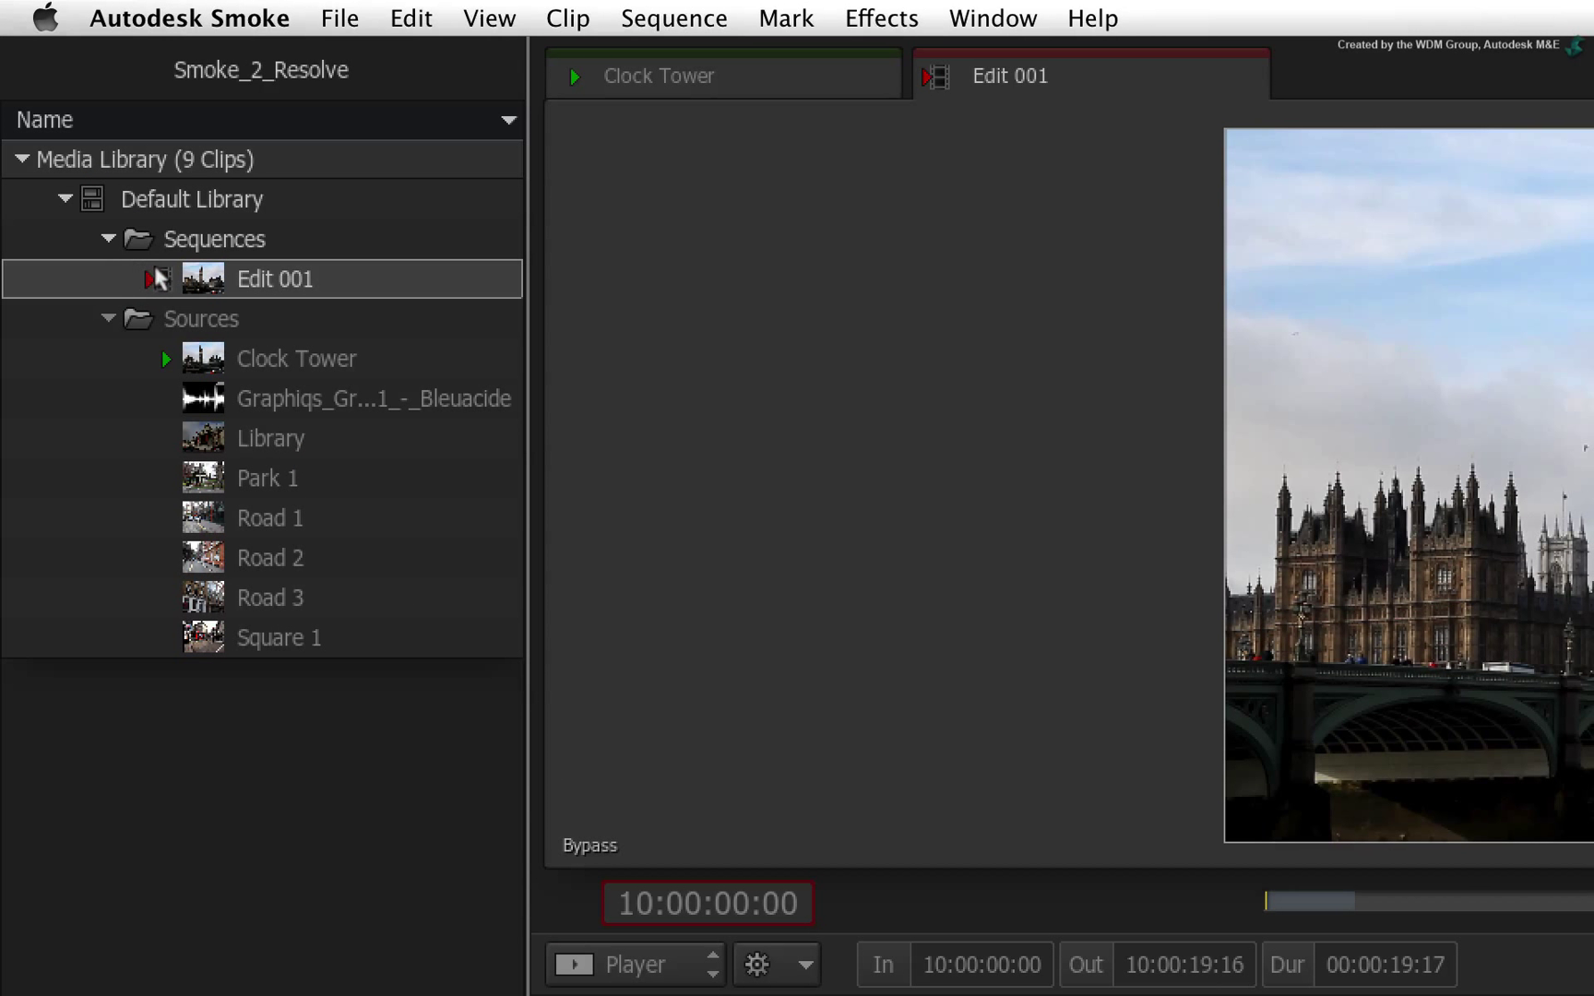
pyautogui.click(79, 139)
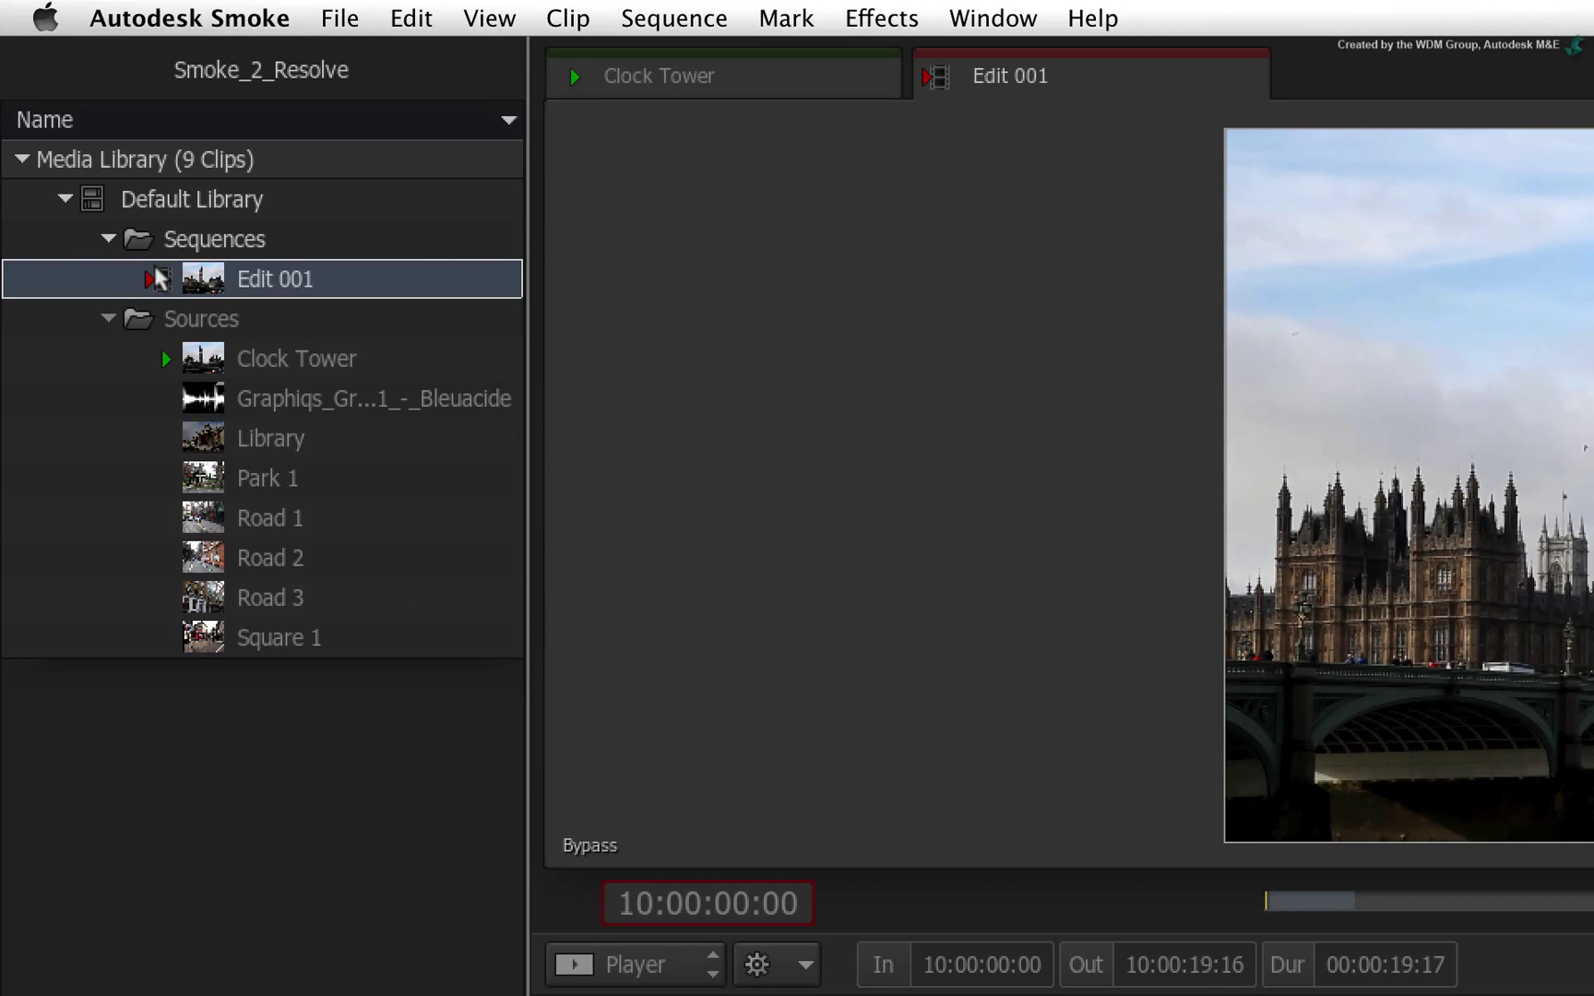
pyautogui.press('super+d')
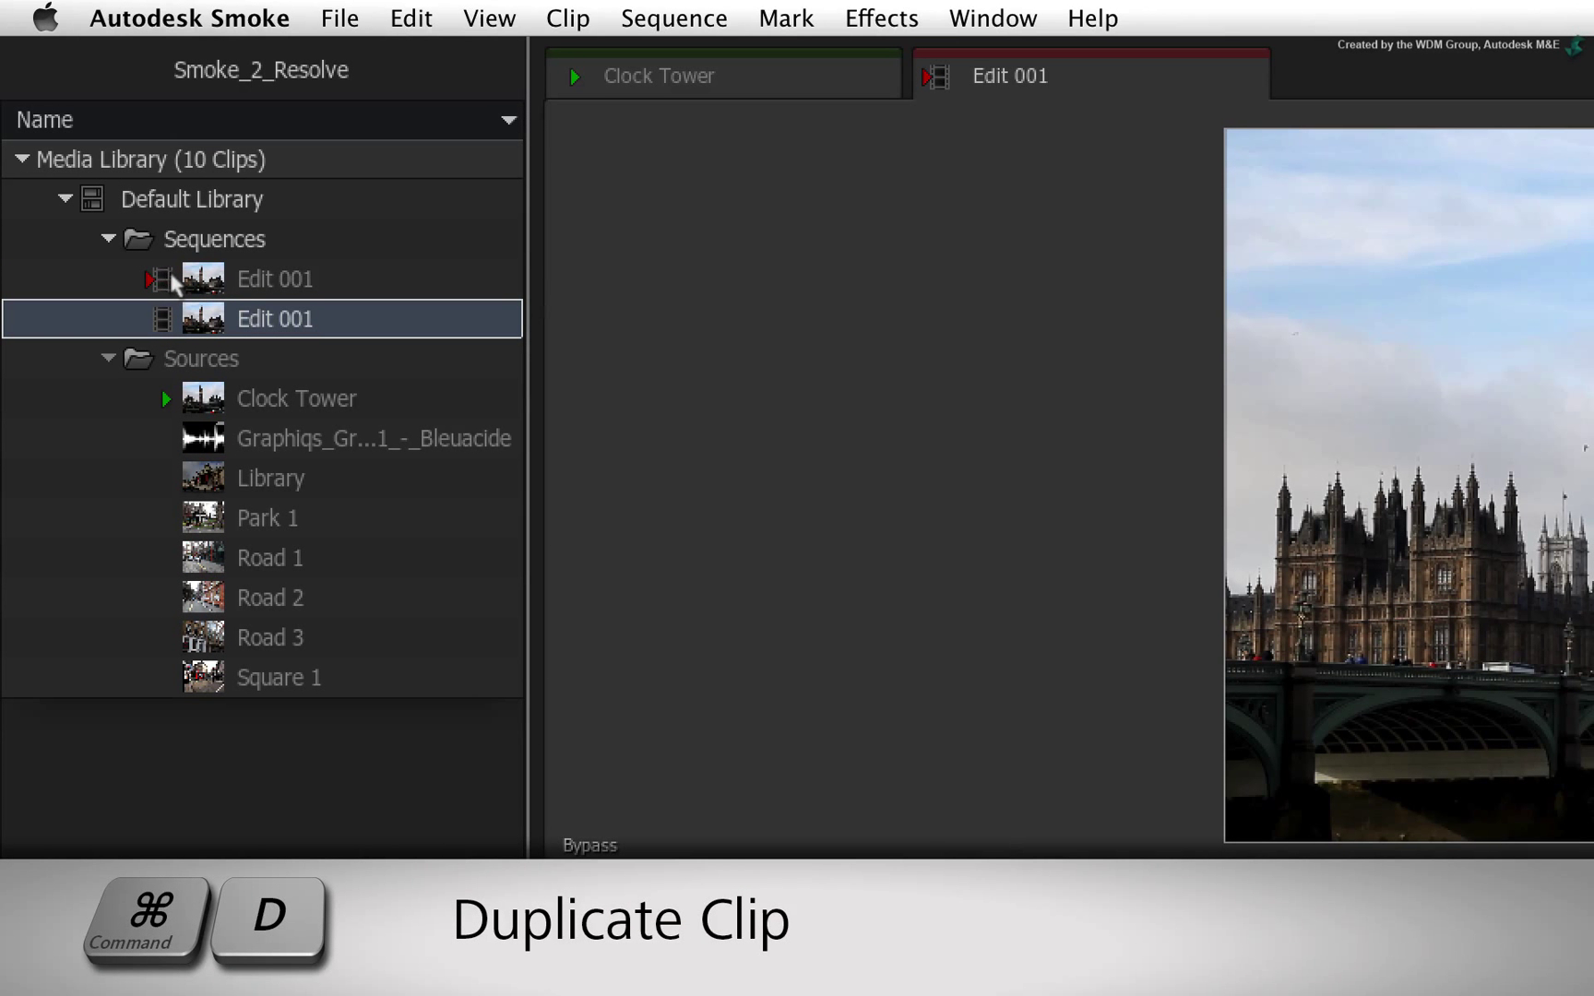
# Step: Rename the copy Smoke2Resolve and load it into the timeline
pyautogui.click(275, 278)
pyautogui.click(276, 280)
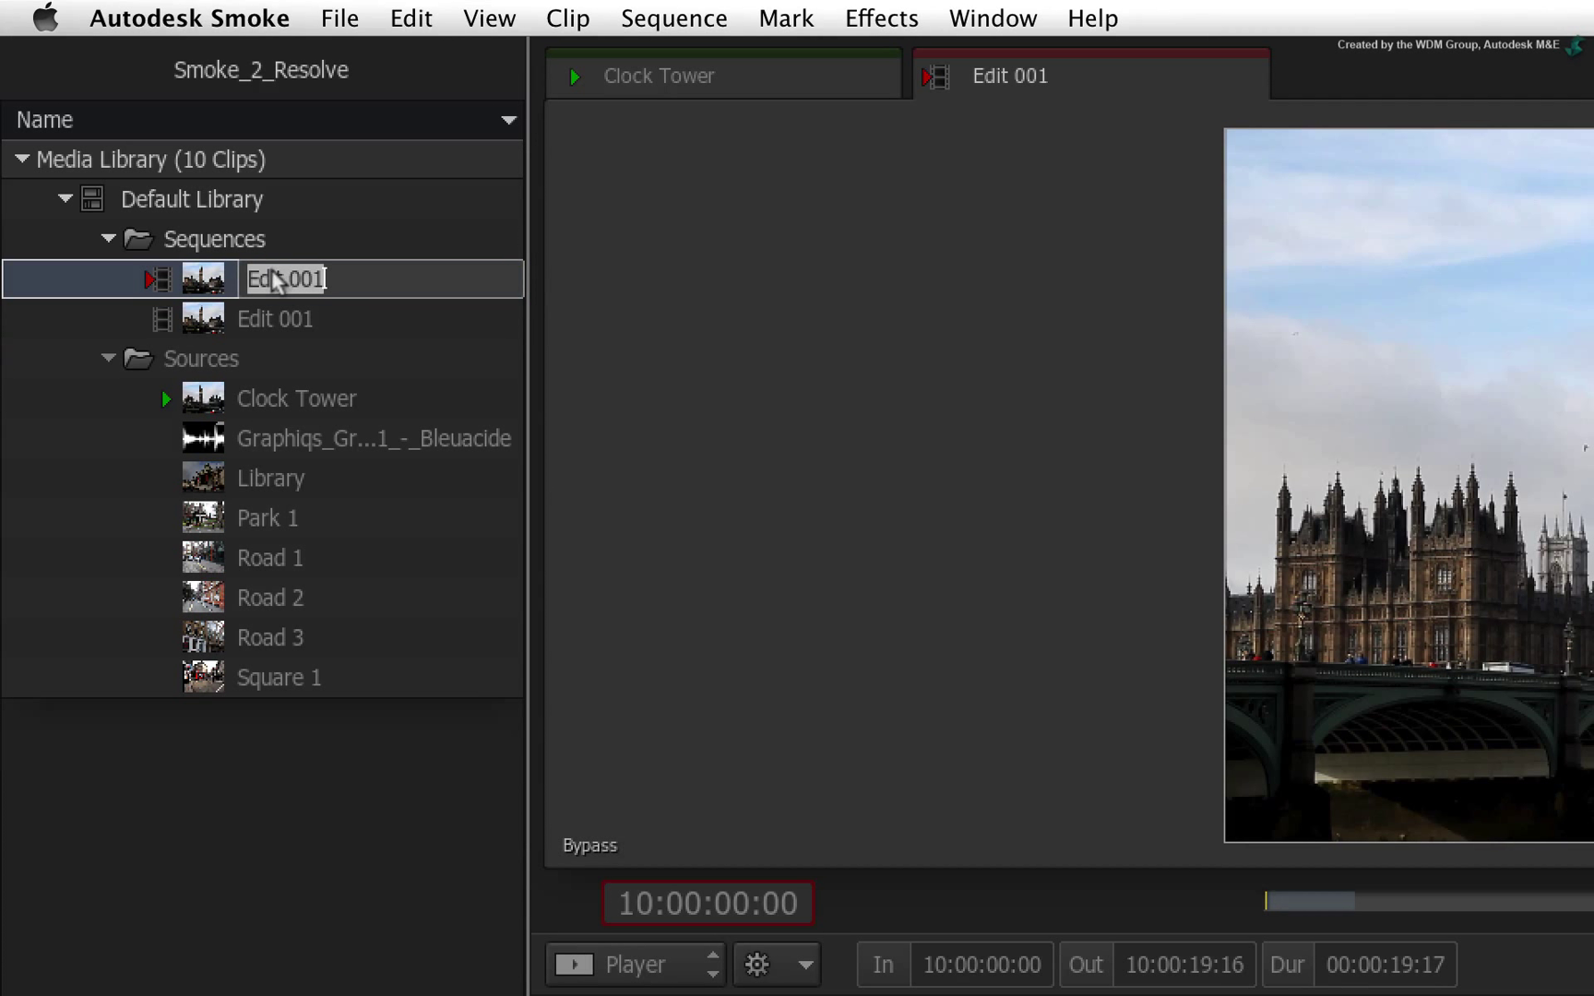
pyautogui.write('Smoke')
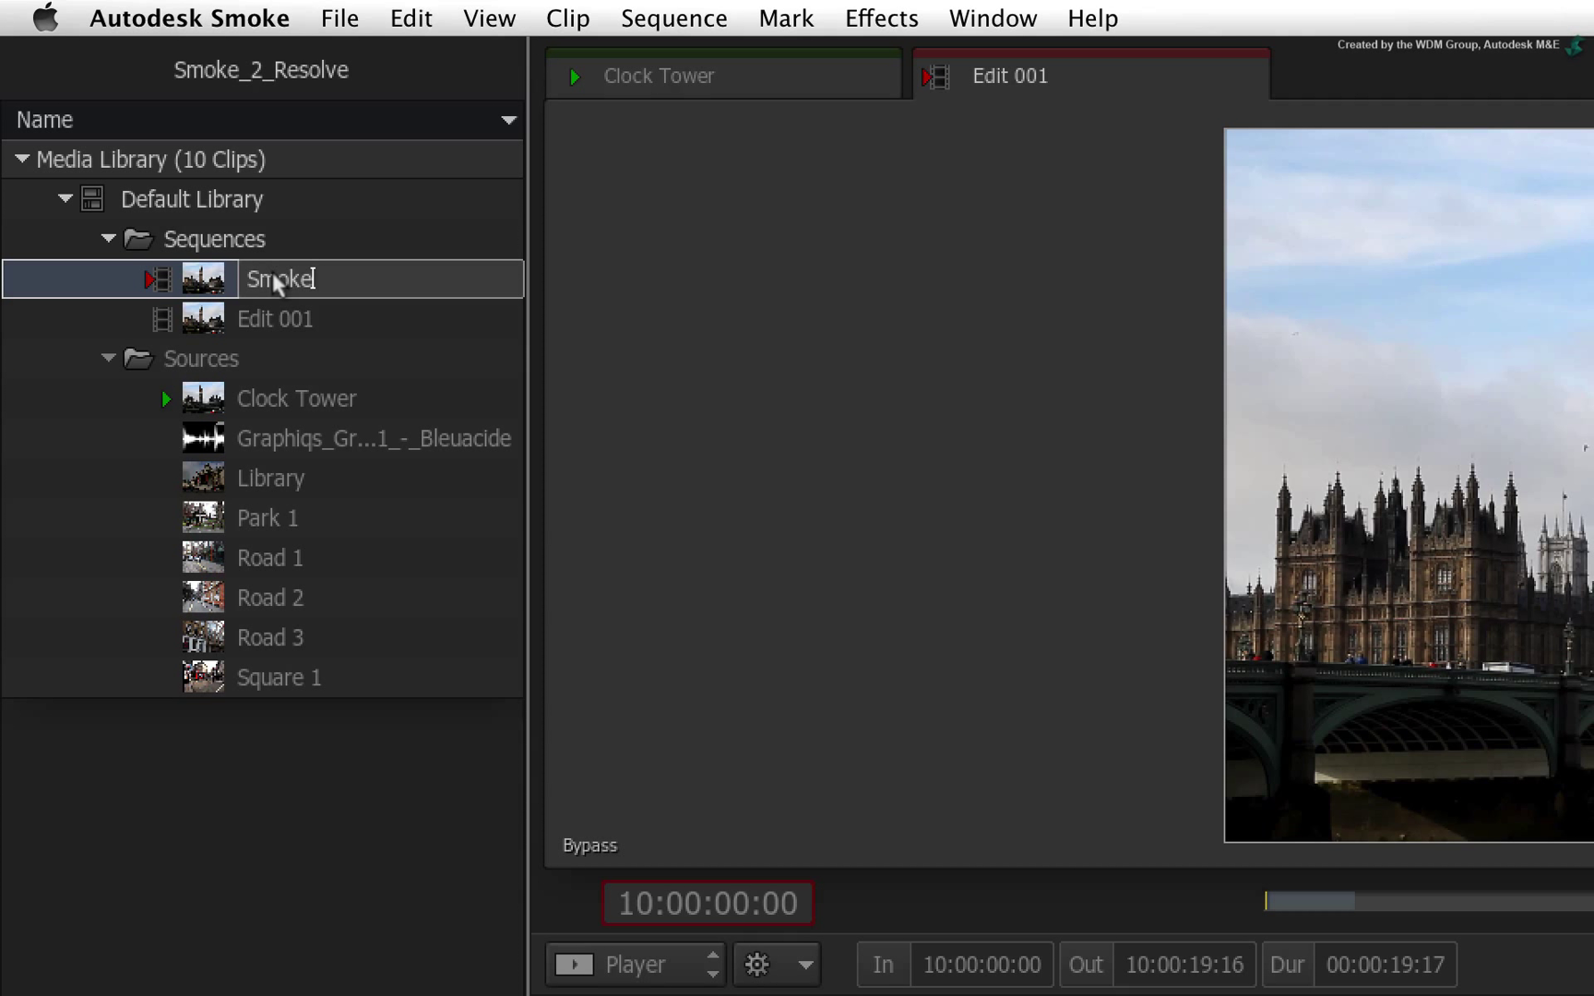
pyautogui.write('2Resolve')
pyautogui.press('Return')
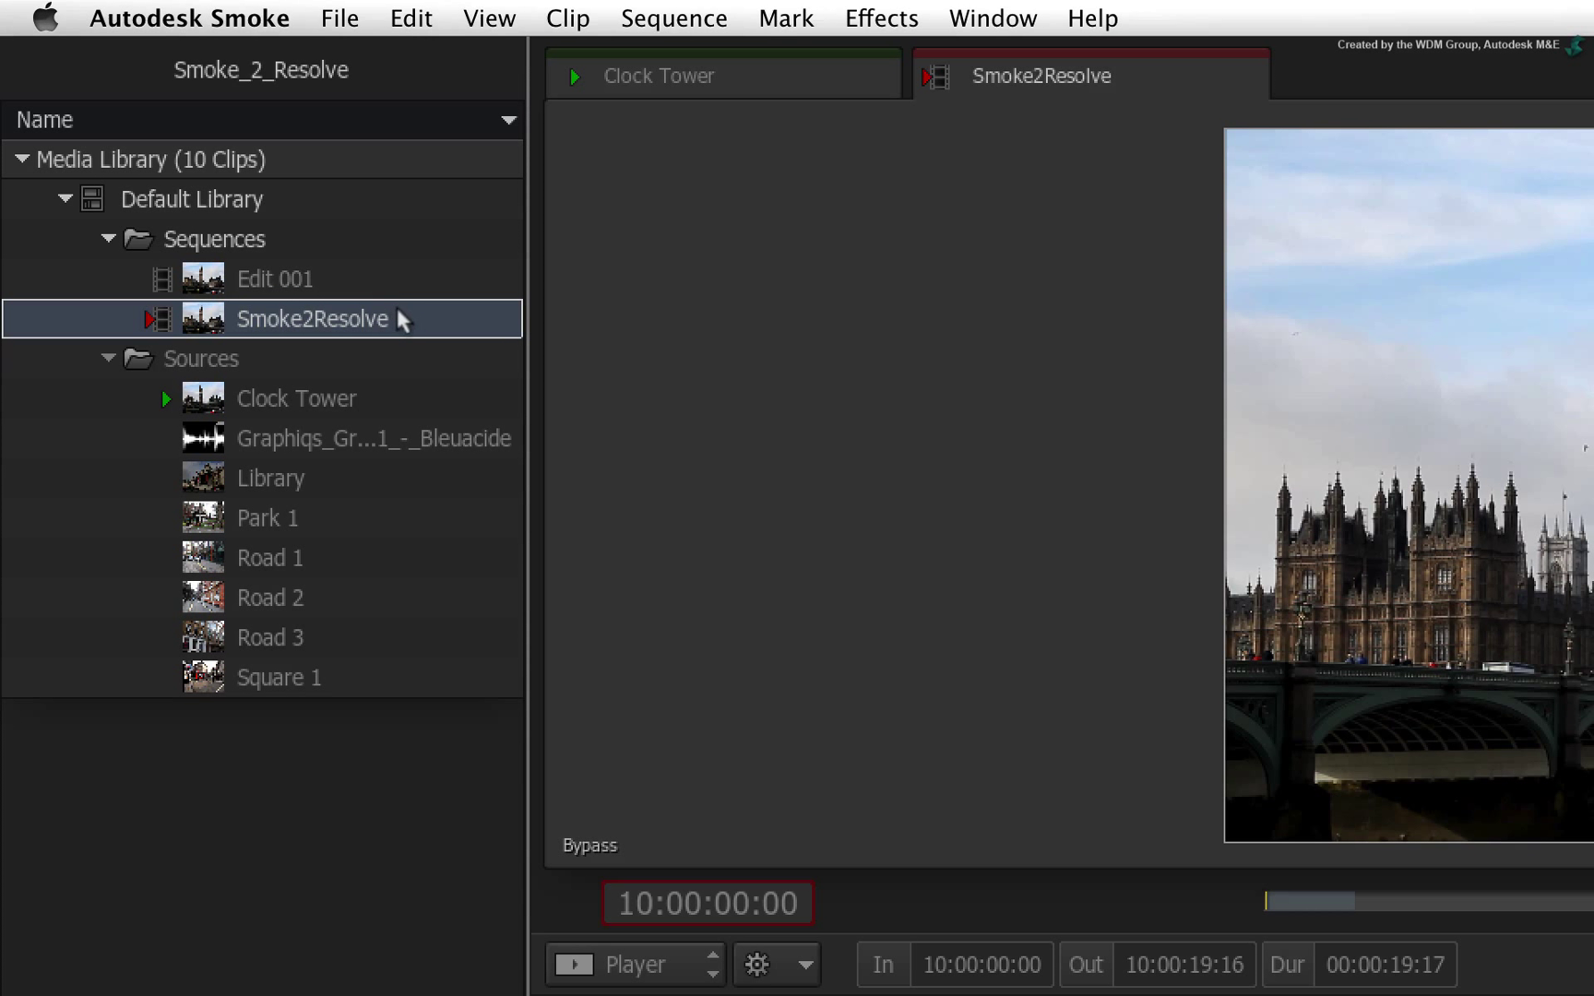
pyautogui.click(424, 277)
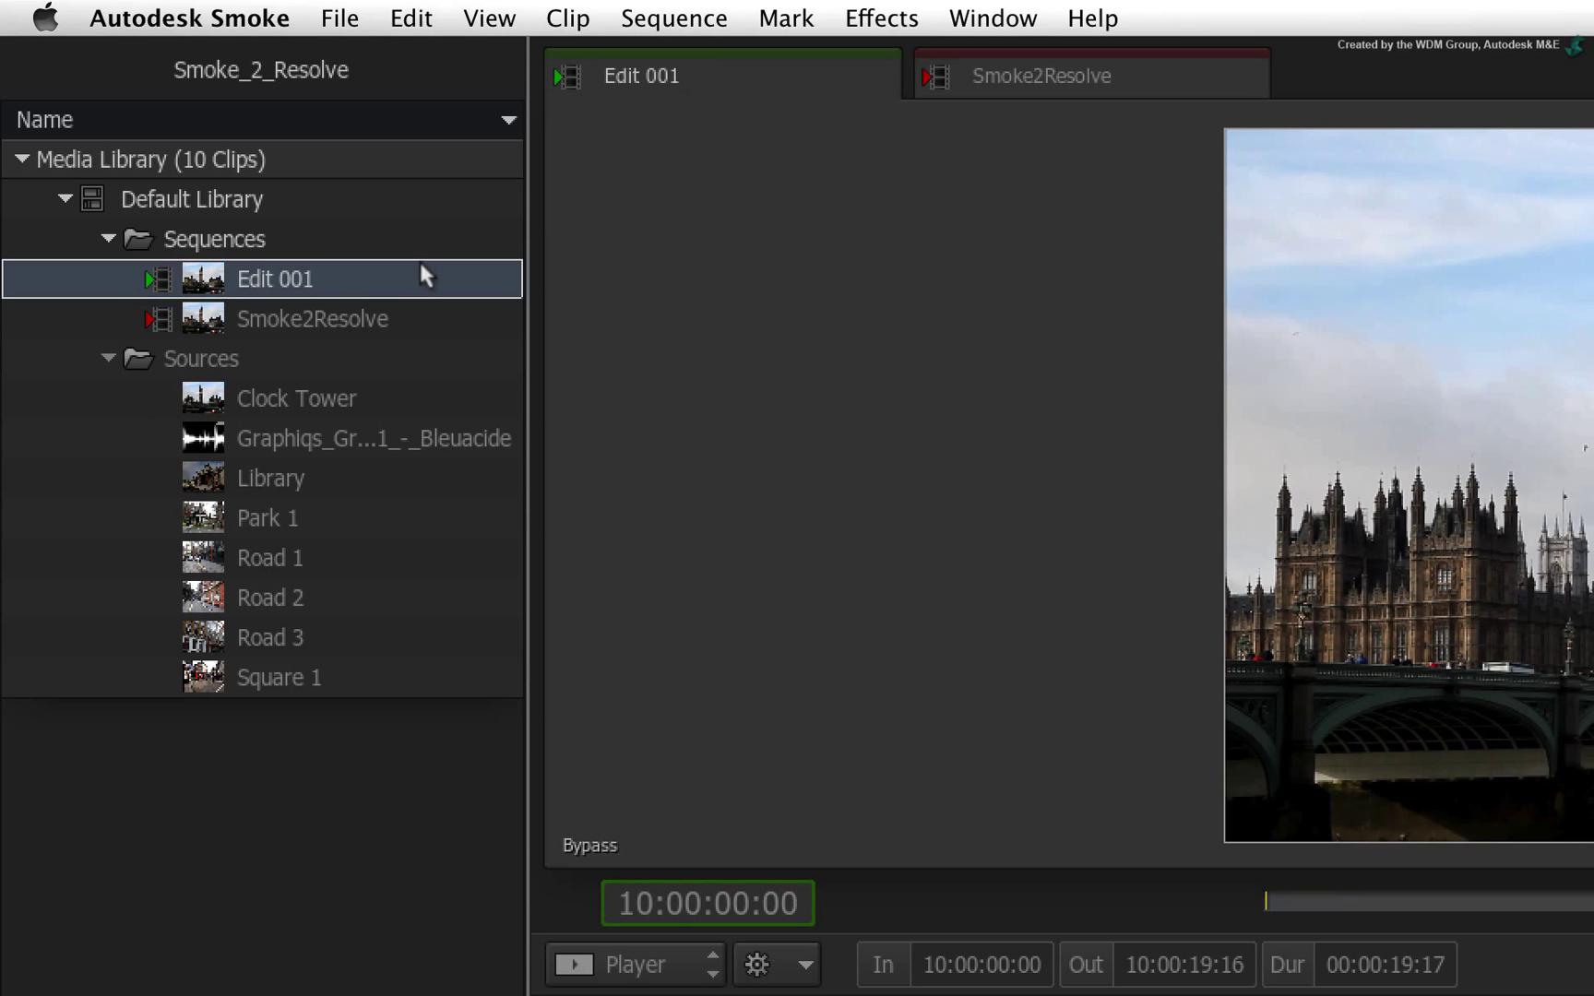
pyautogui.click(403, 310)
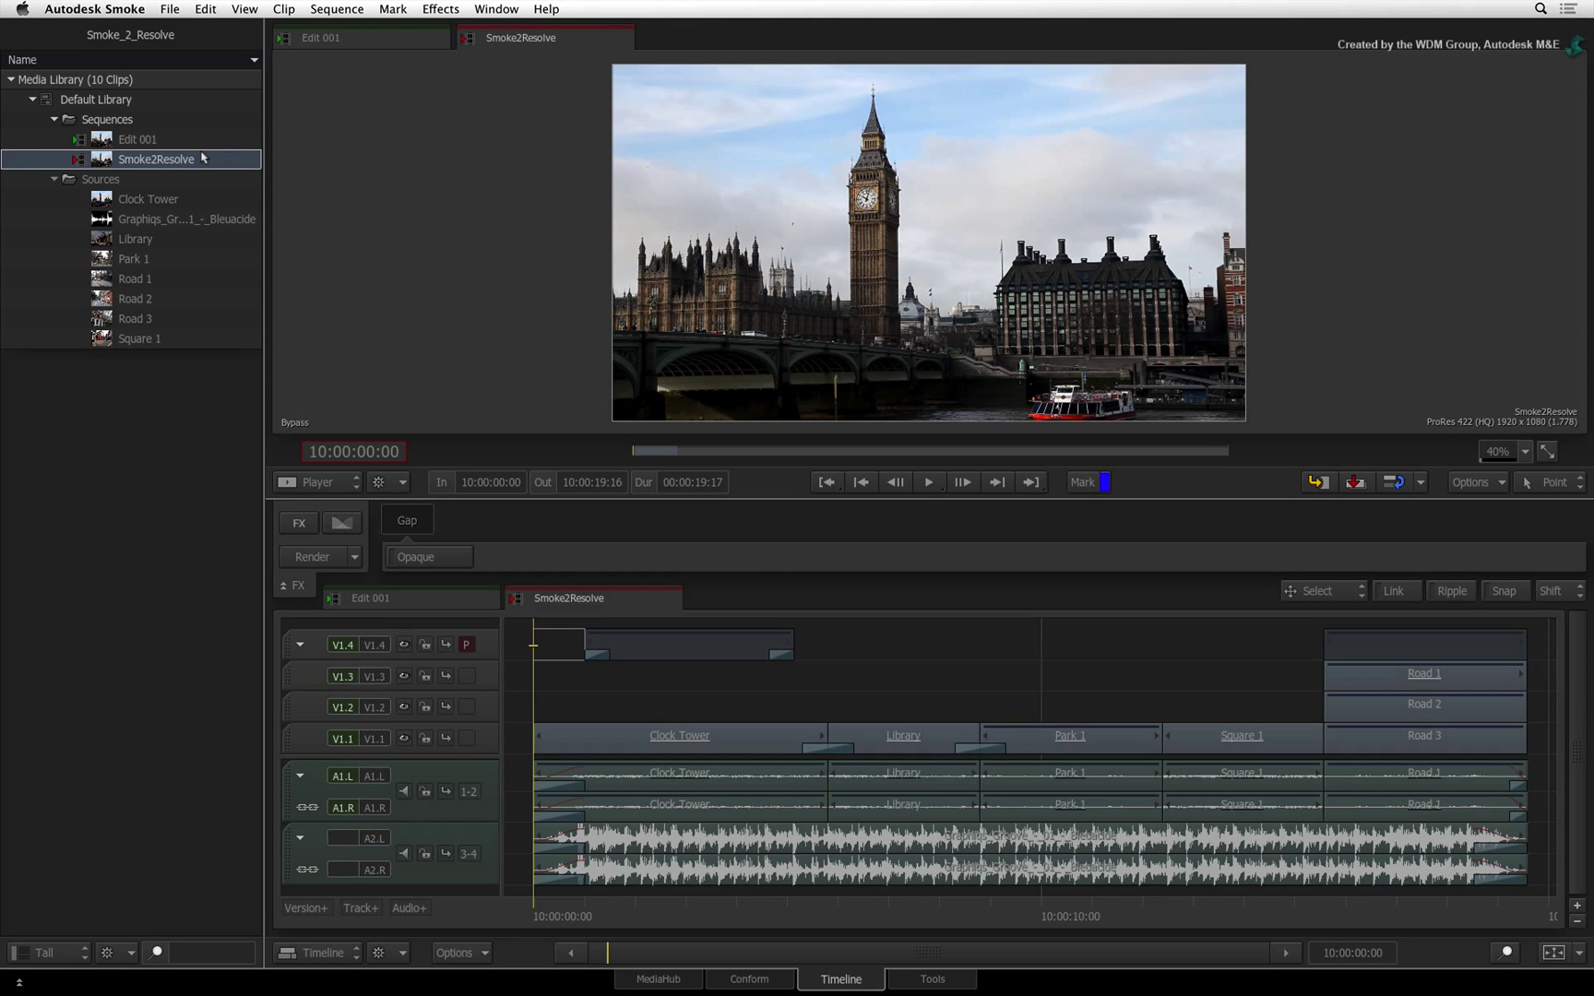
# Step: Delete the SLC presents title and the adjustment segment above Road 1 from track V1.4
pyautogui.click(547, 911)
pyautogui.moveTo(564, 906); pyautogui.dragTo(676, 911)
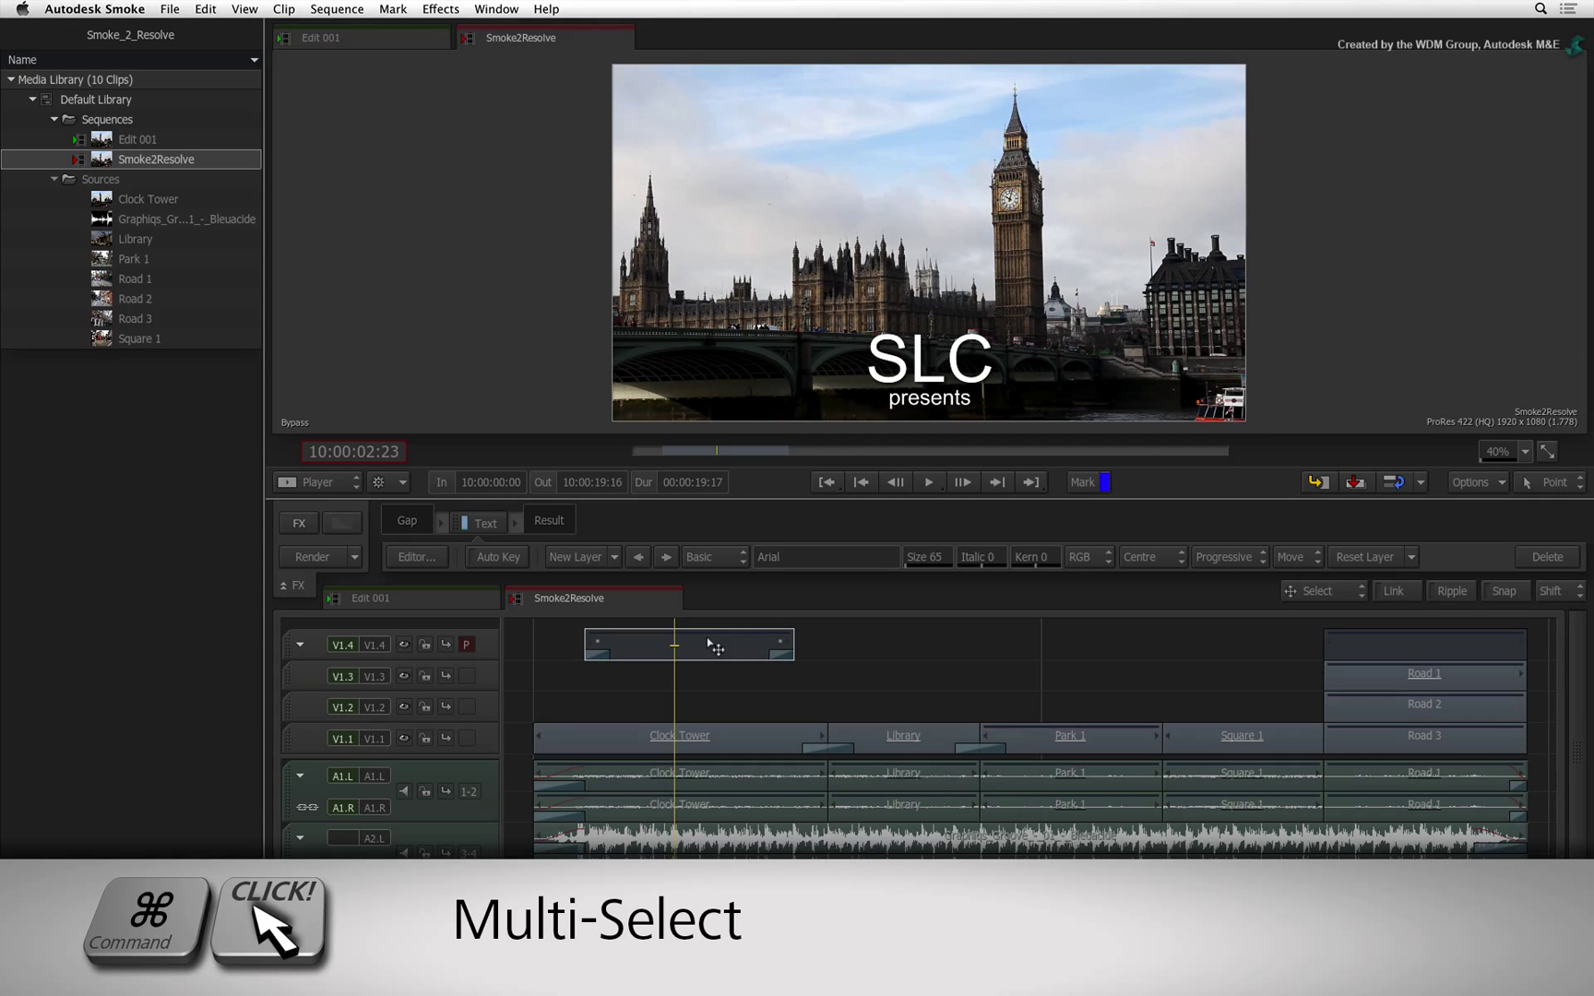
pyautogui.keyDown('super'); pyautogui.click(1395, 653); pyautogui.keyUp('super')
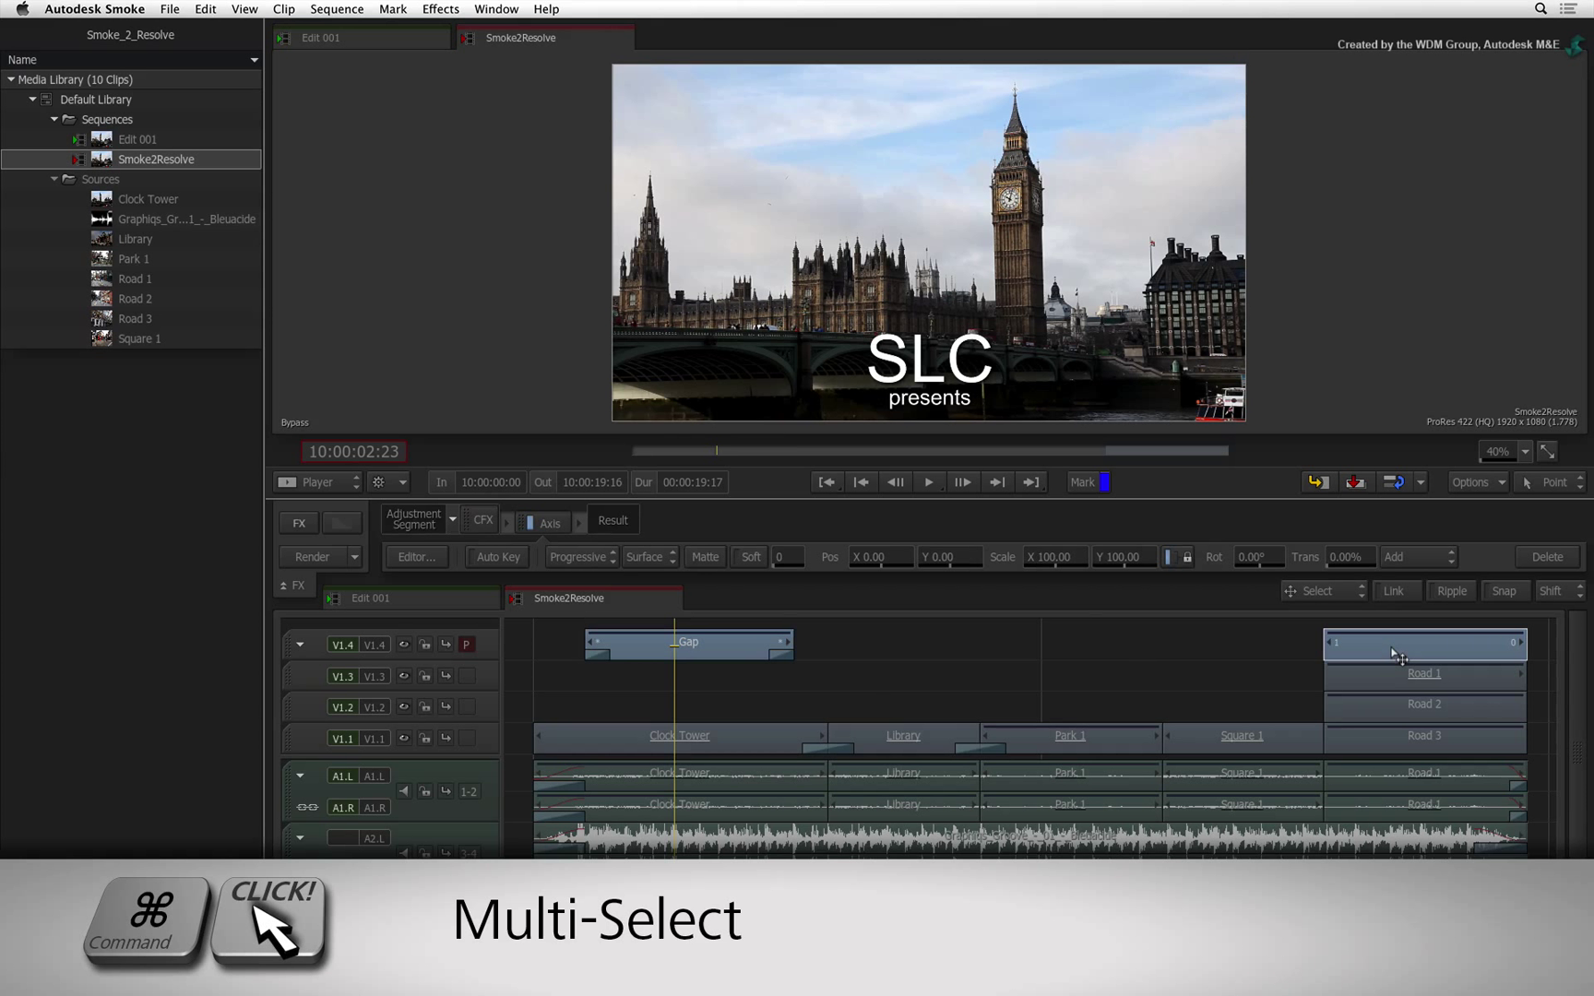
pyautogui.press('Delete')
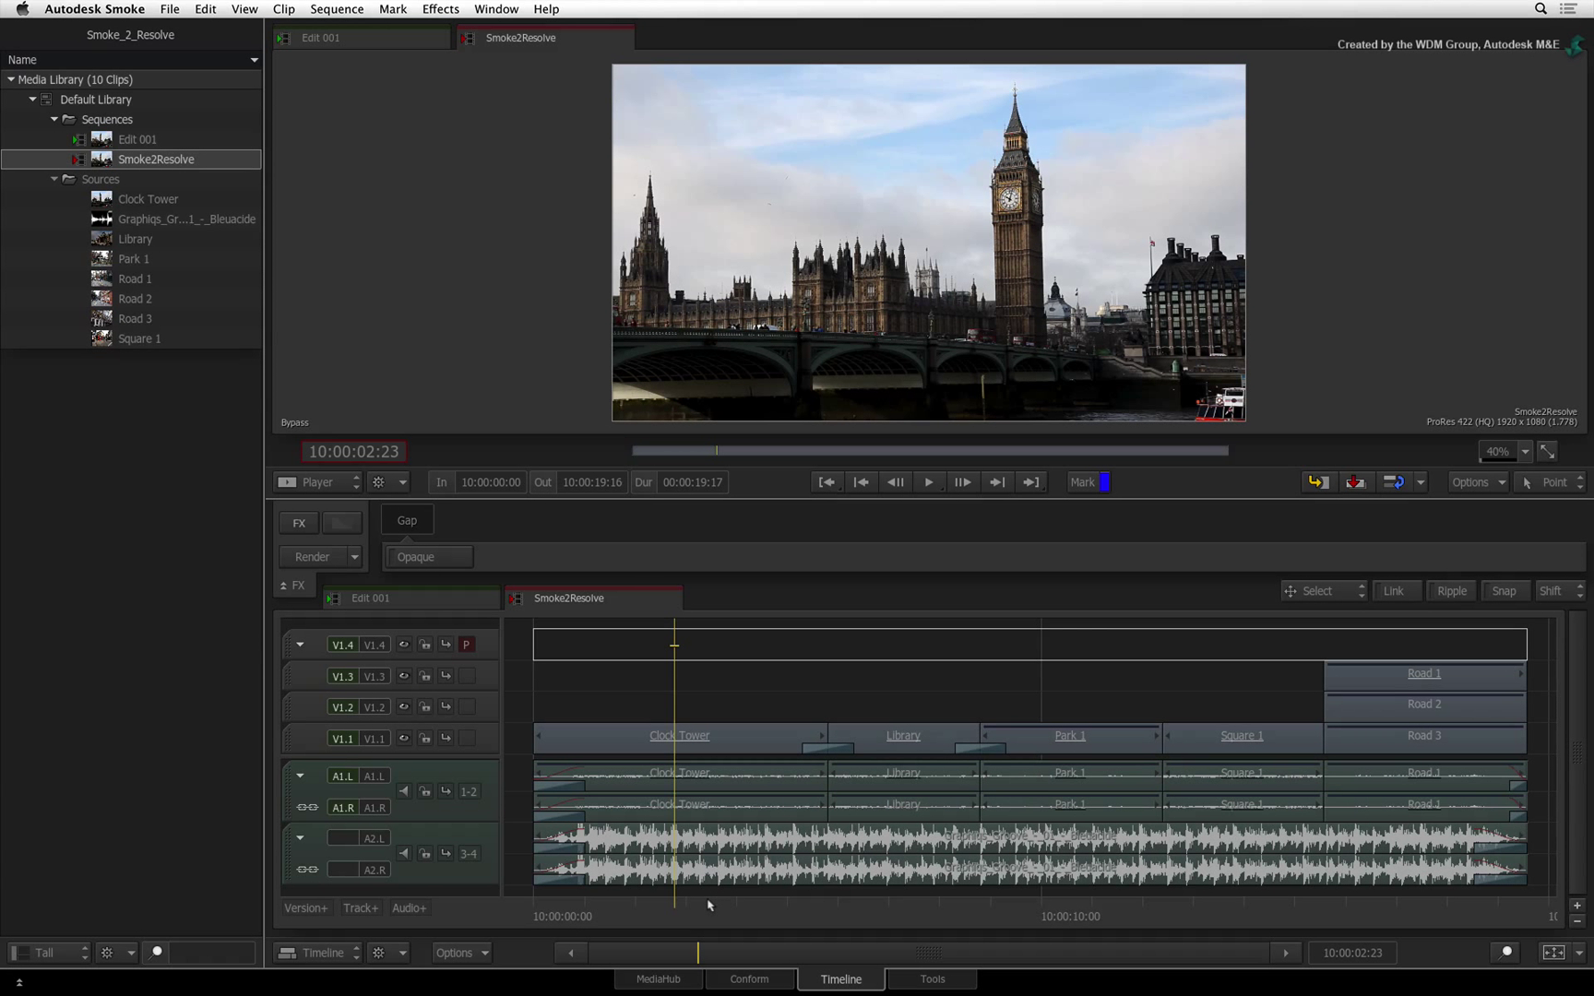
pyautogui.moveTo(708, 904); pyautogui.dragTo(507, 844)
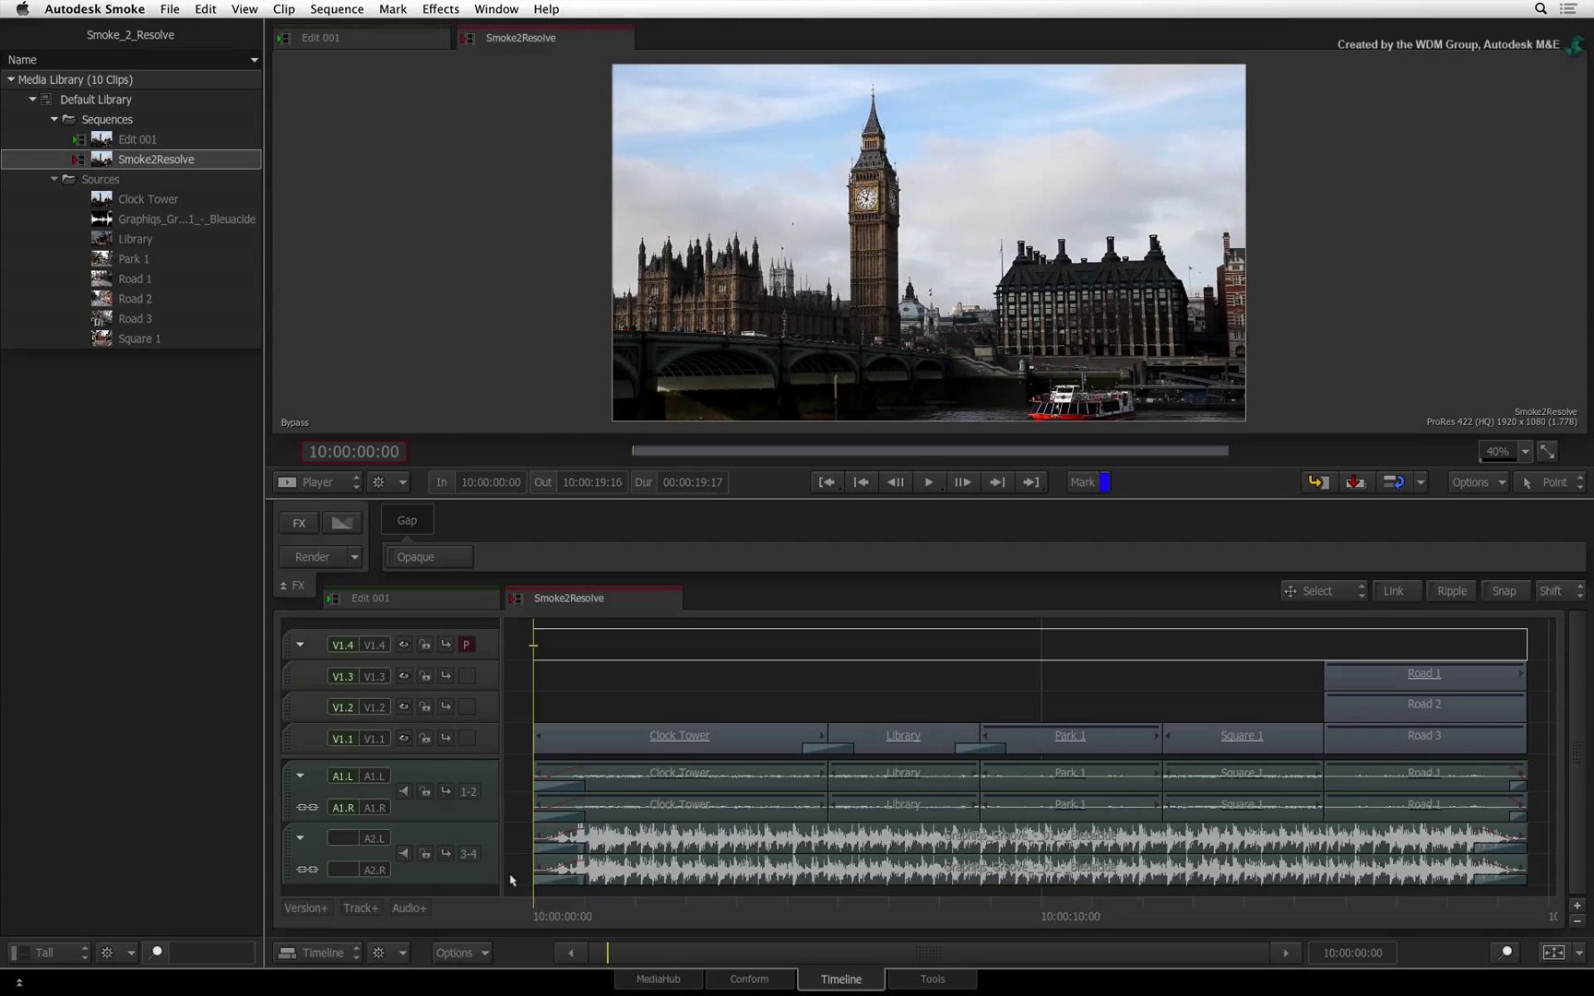
# Step: Open the export window for Smoke2Resolve and browse to MEDIA_STORE's Interoperability folder
pyautogui.click(101, 159)
pyautogui.press('super+e')
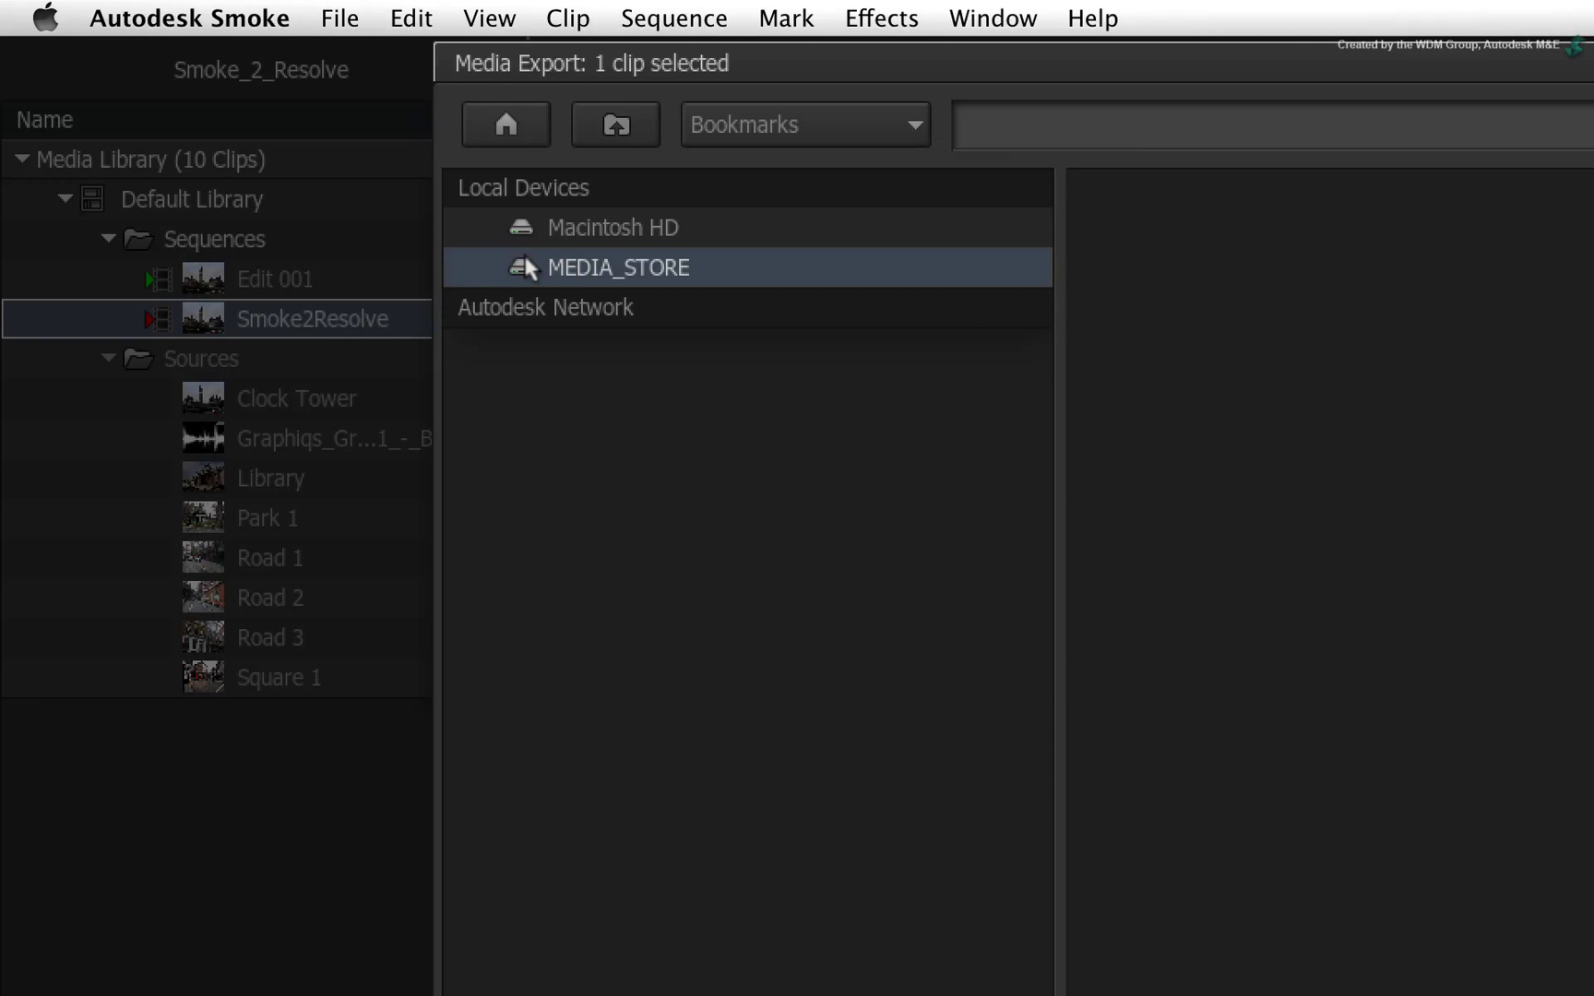
pyautogui.doubleClick(262, 130)
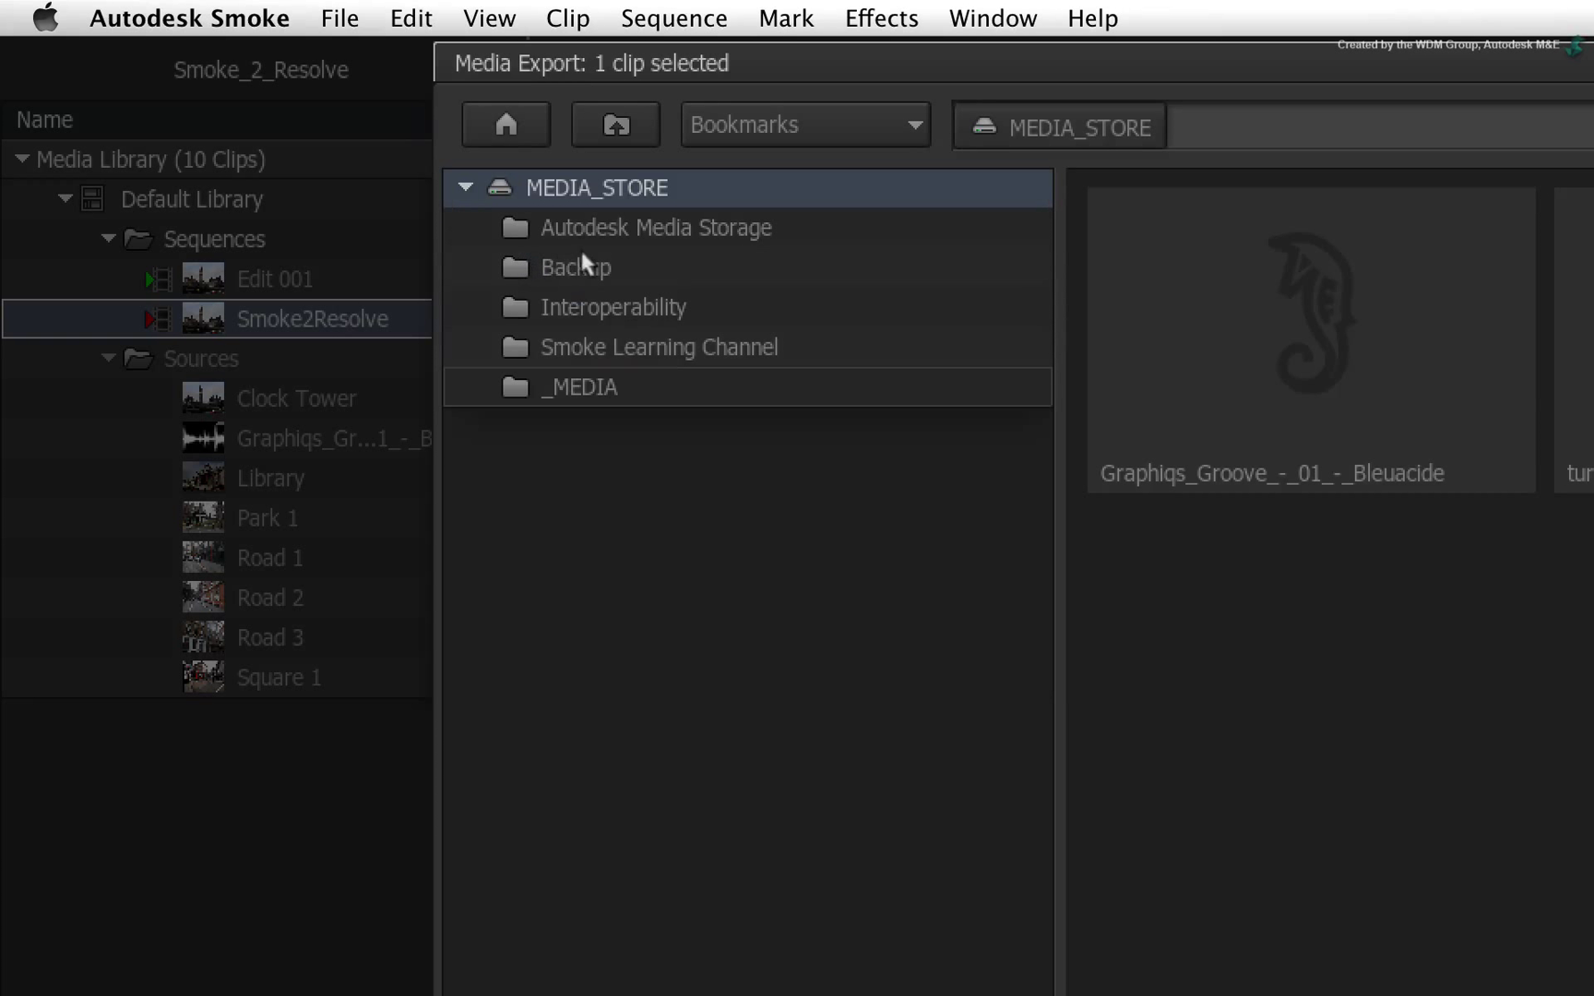
pyautogui.doubleClick(581, 304)
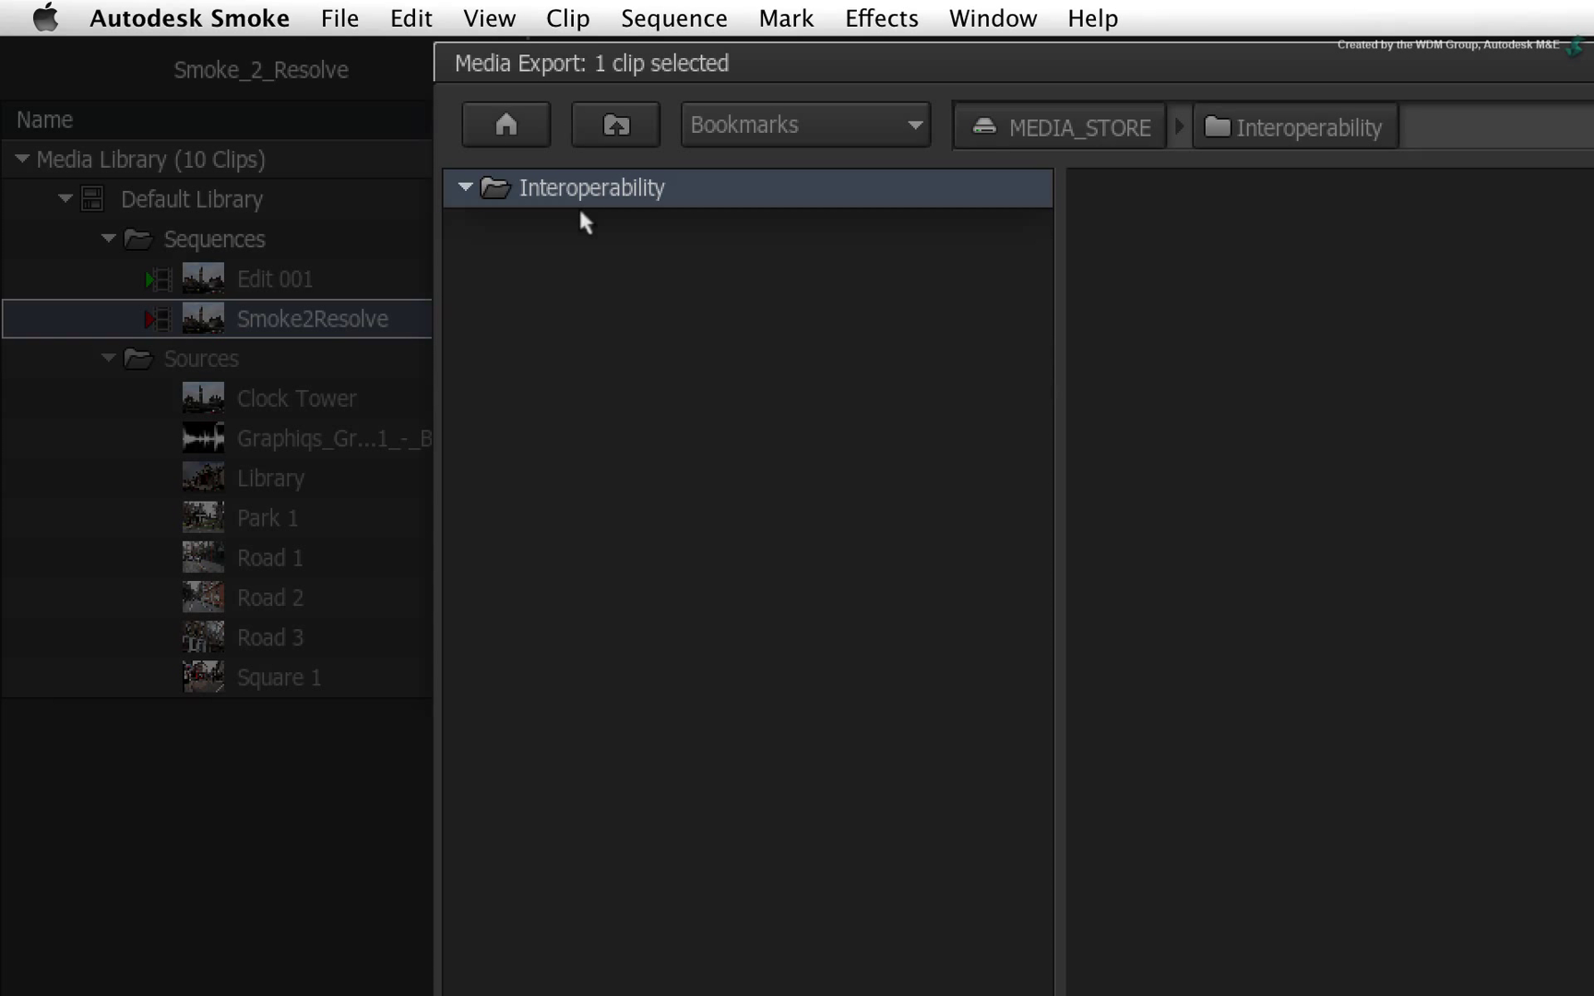
# Step: Create a new folder named Audio inside Interoperability
pyautogui.rightClick(621, 293)
pyautogui.click(711, 364)
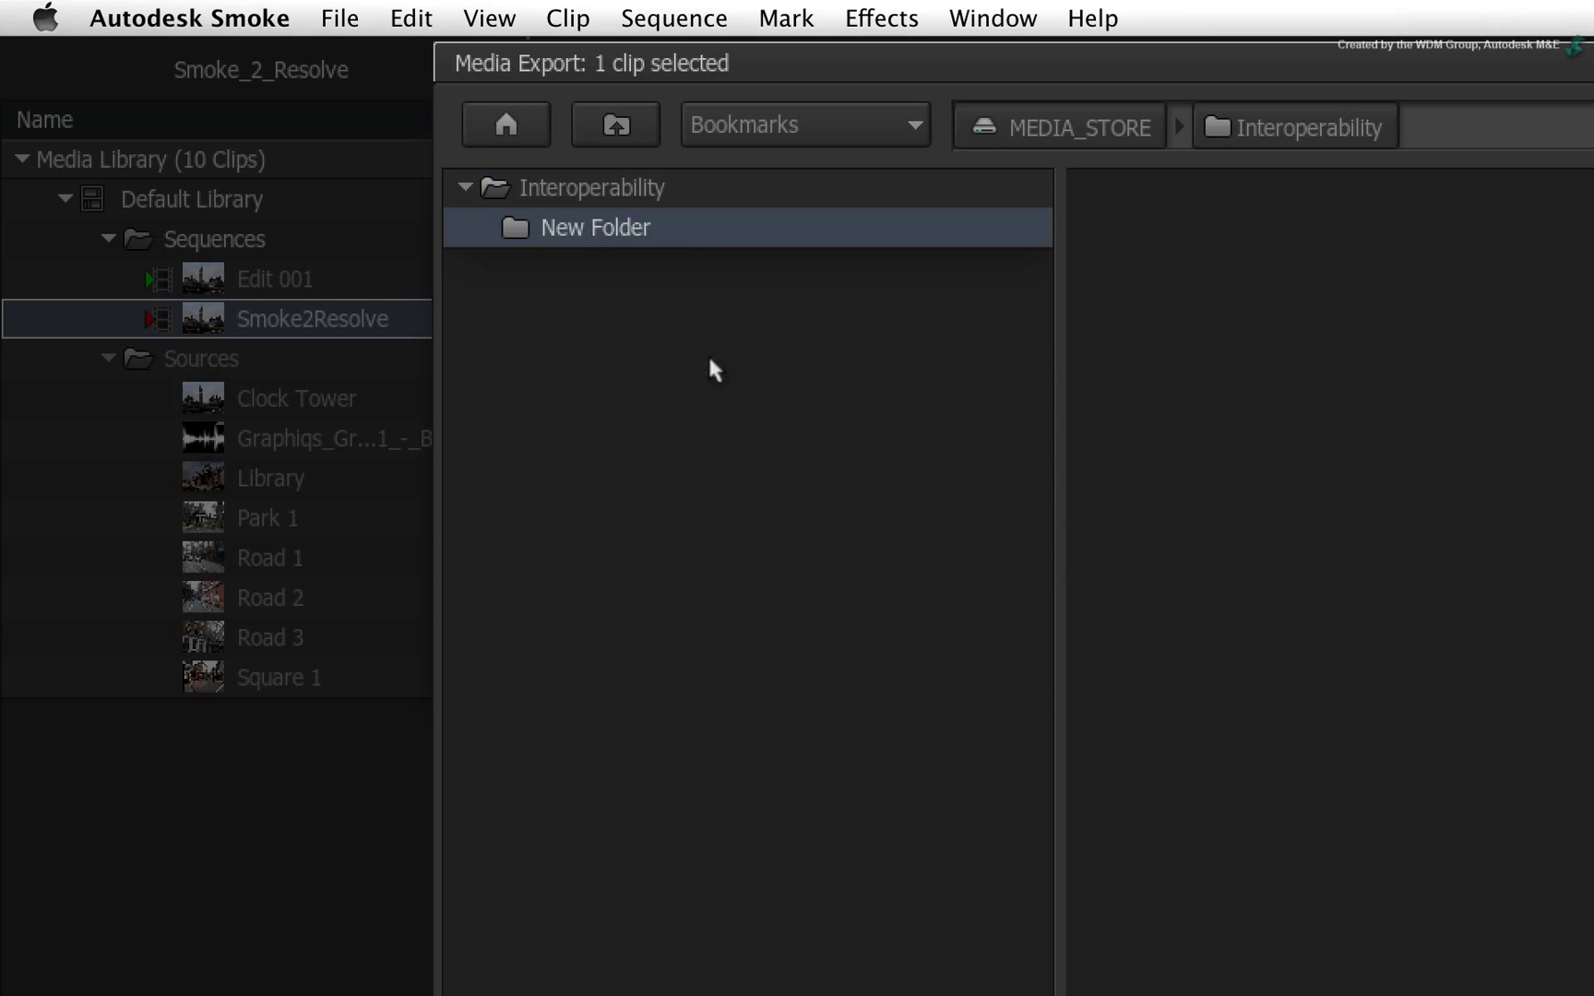
pyautogui.write('Audio')
pyautogui.press('Return')
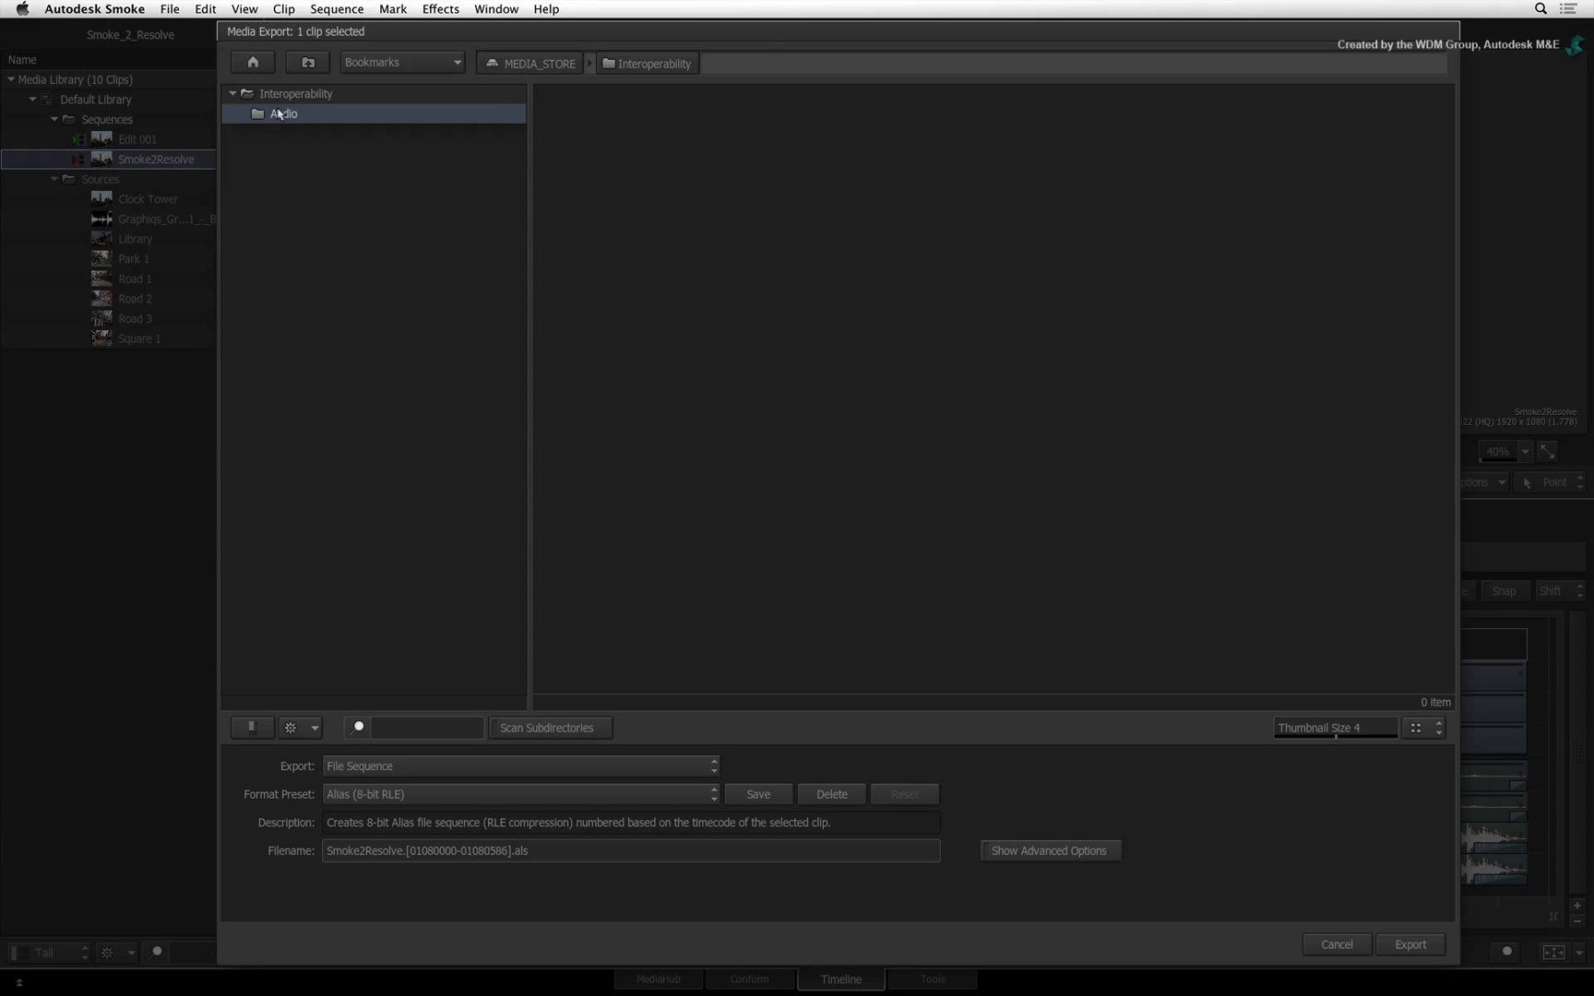
# Step: In the Audio folder, set the export to Audio File with the WAVE (16-bit stereo) preset
pyautogui.doubleClick(279, 113)
pyautogui.click(472, 760)
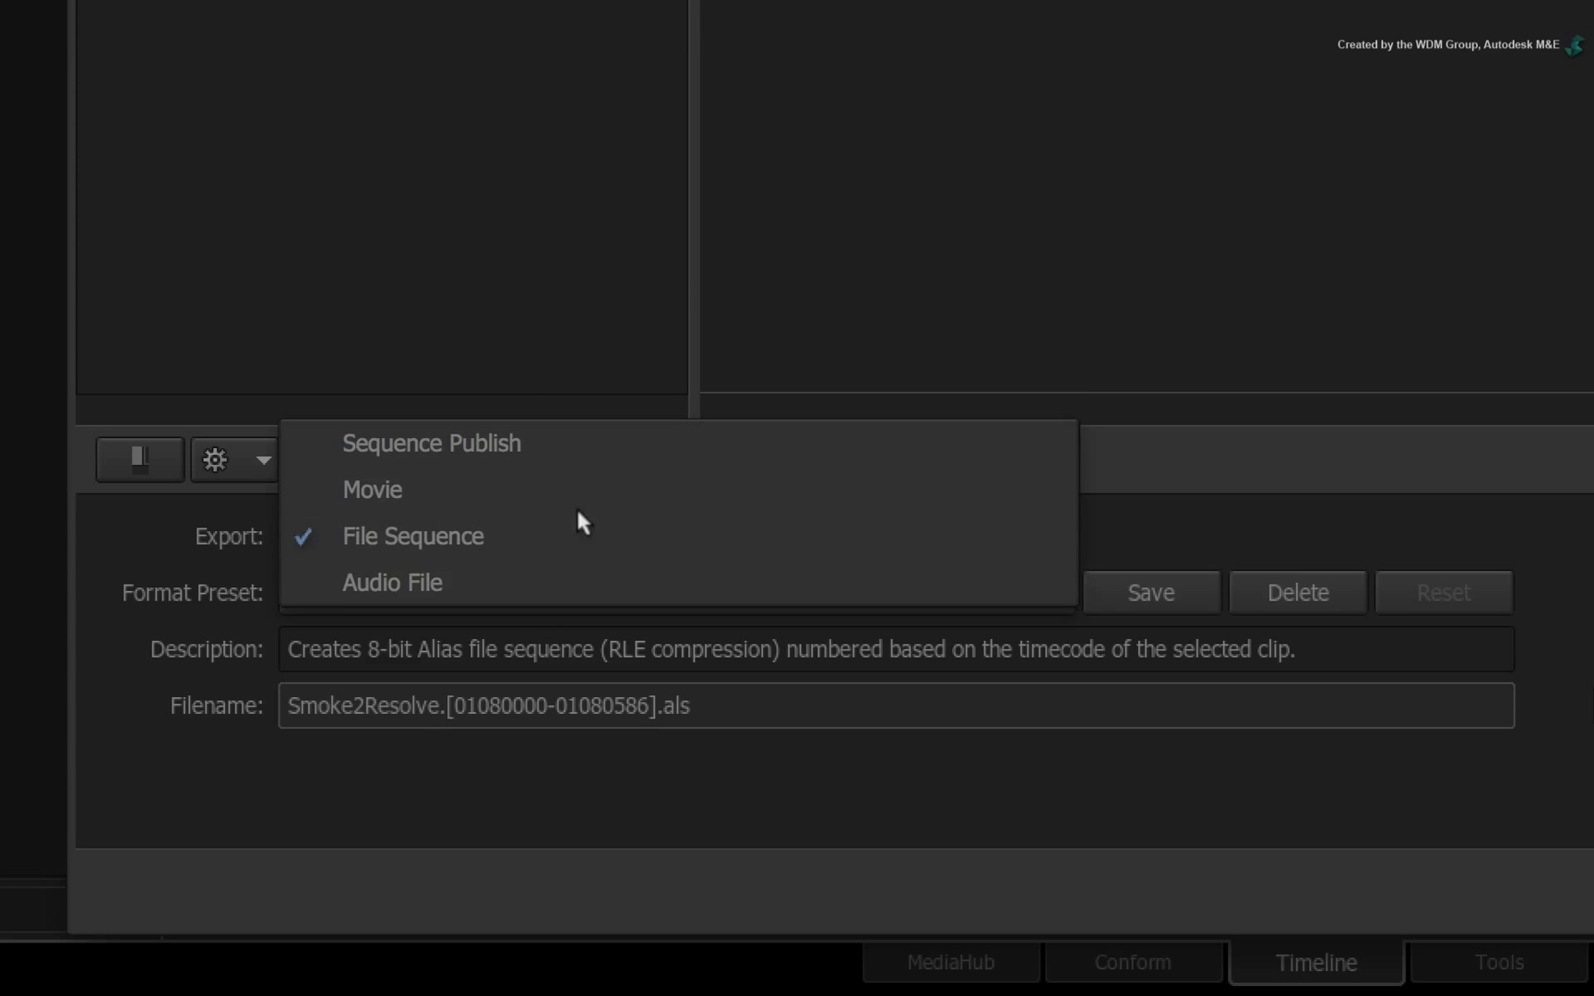
pyautogui.click(579, 567)
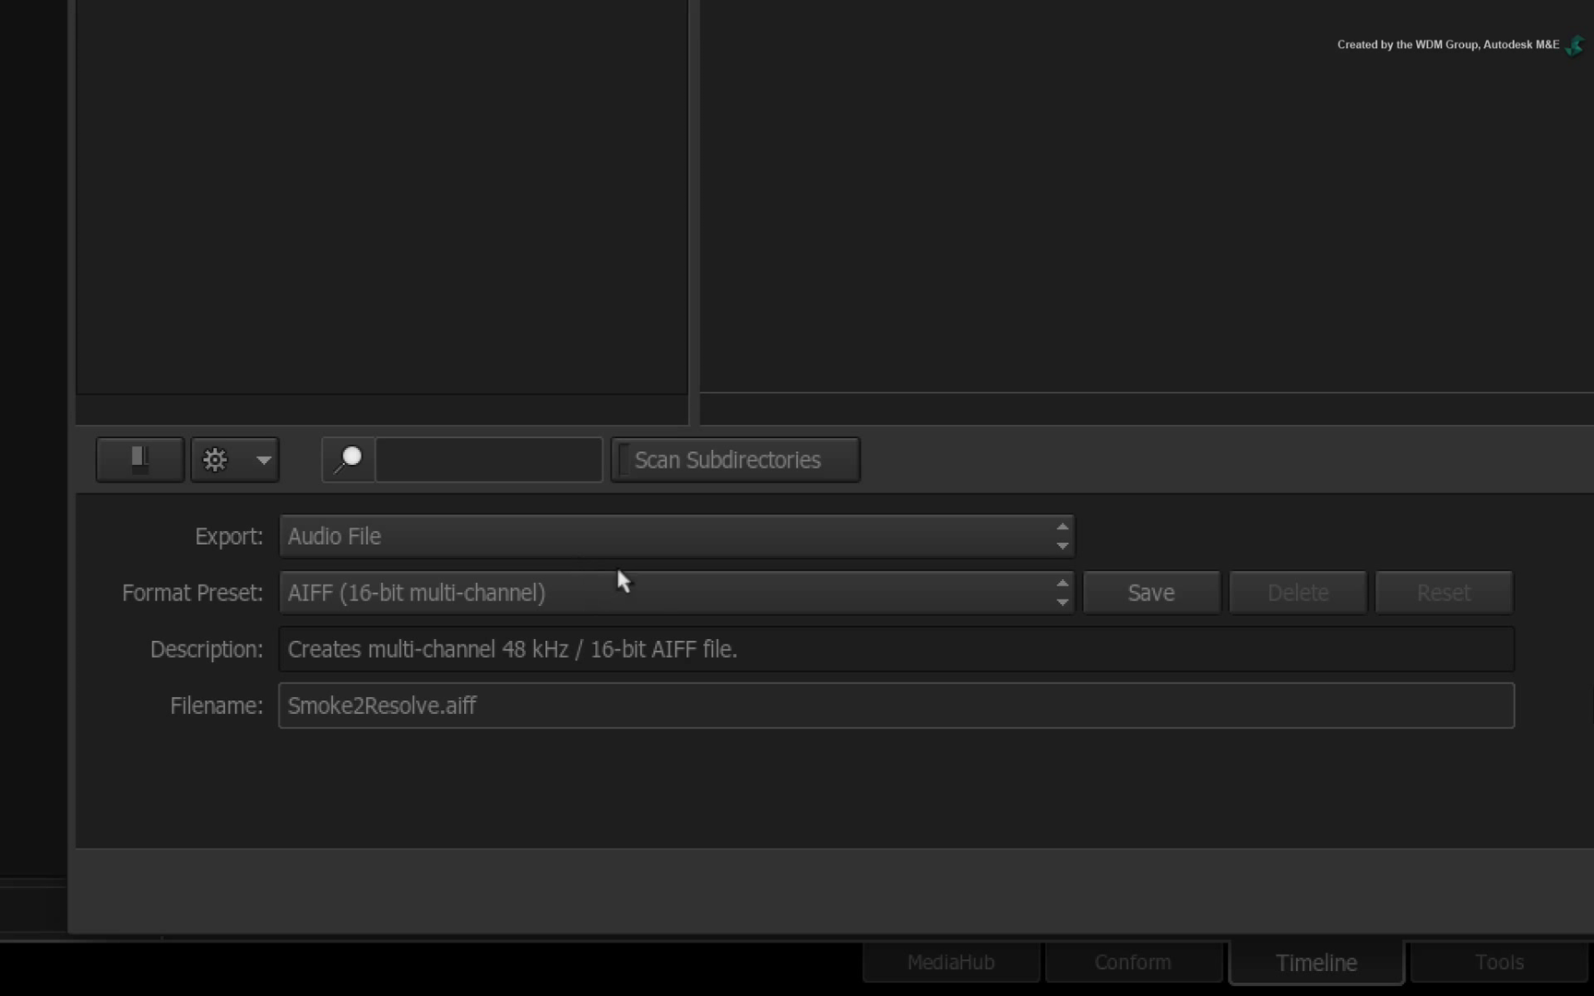
pyautogui.click(733, 575)
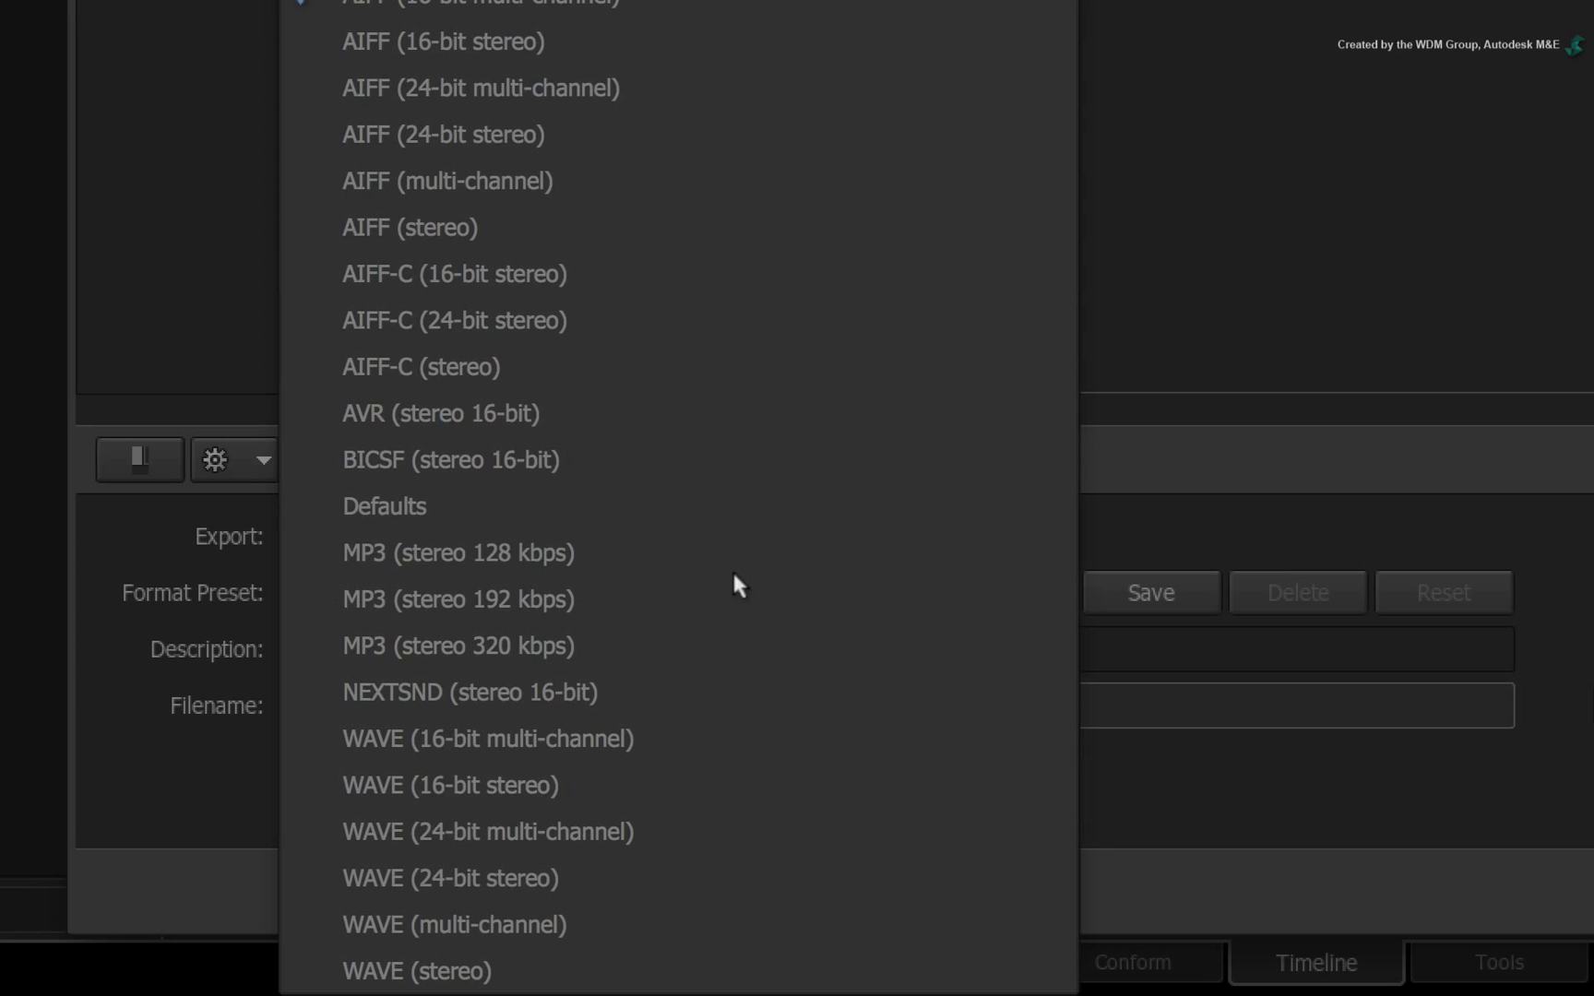
pyautogui.click(754, 765)
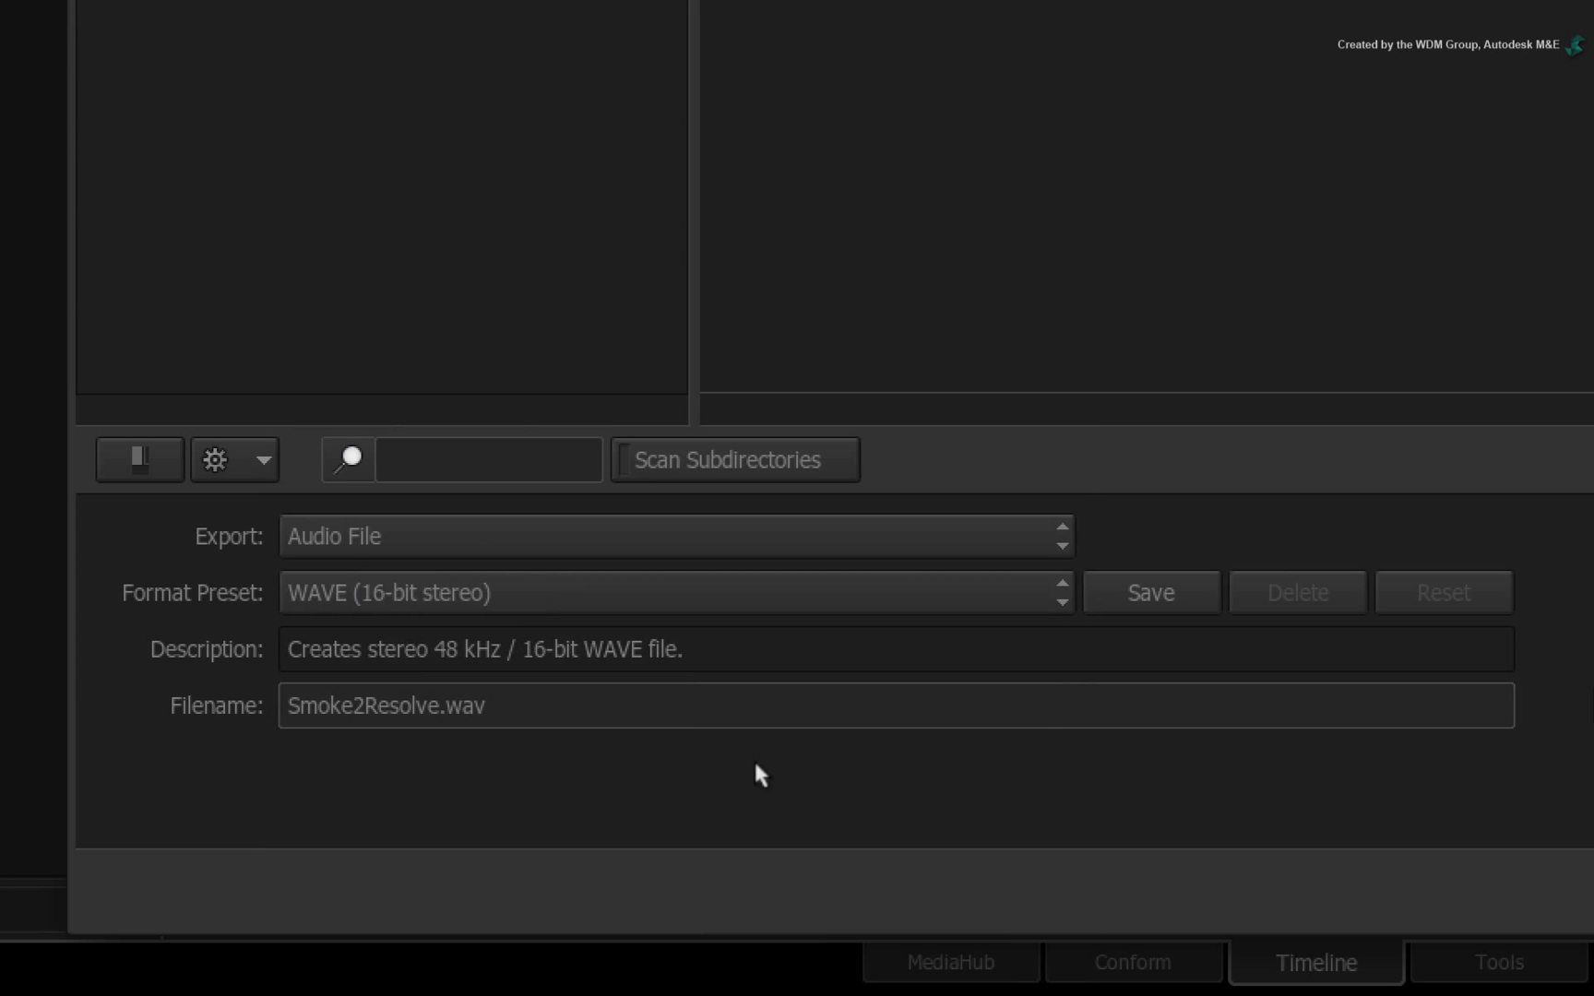
# Step: Name the output file ref_audio and export the audio mixdown
pyautogui.click(692, 704)
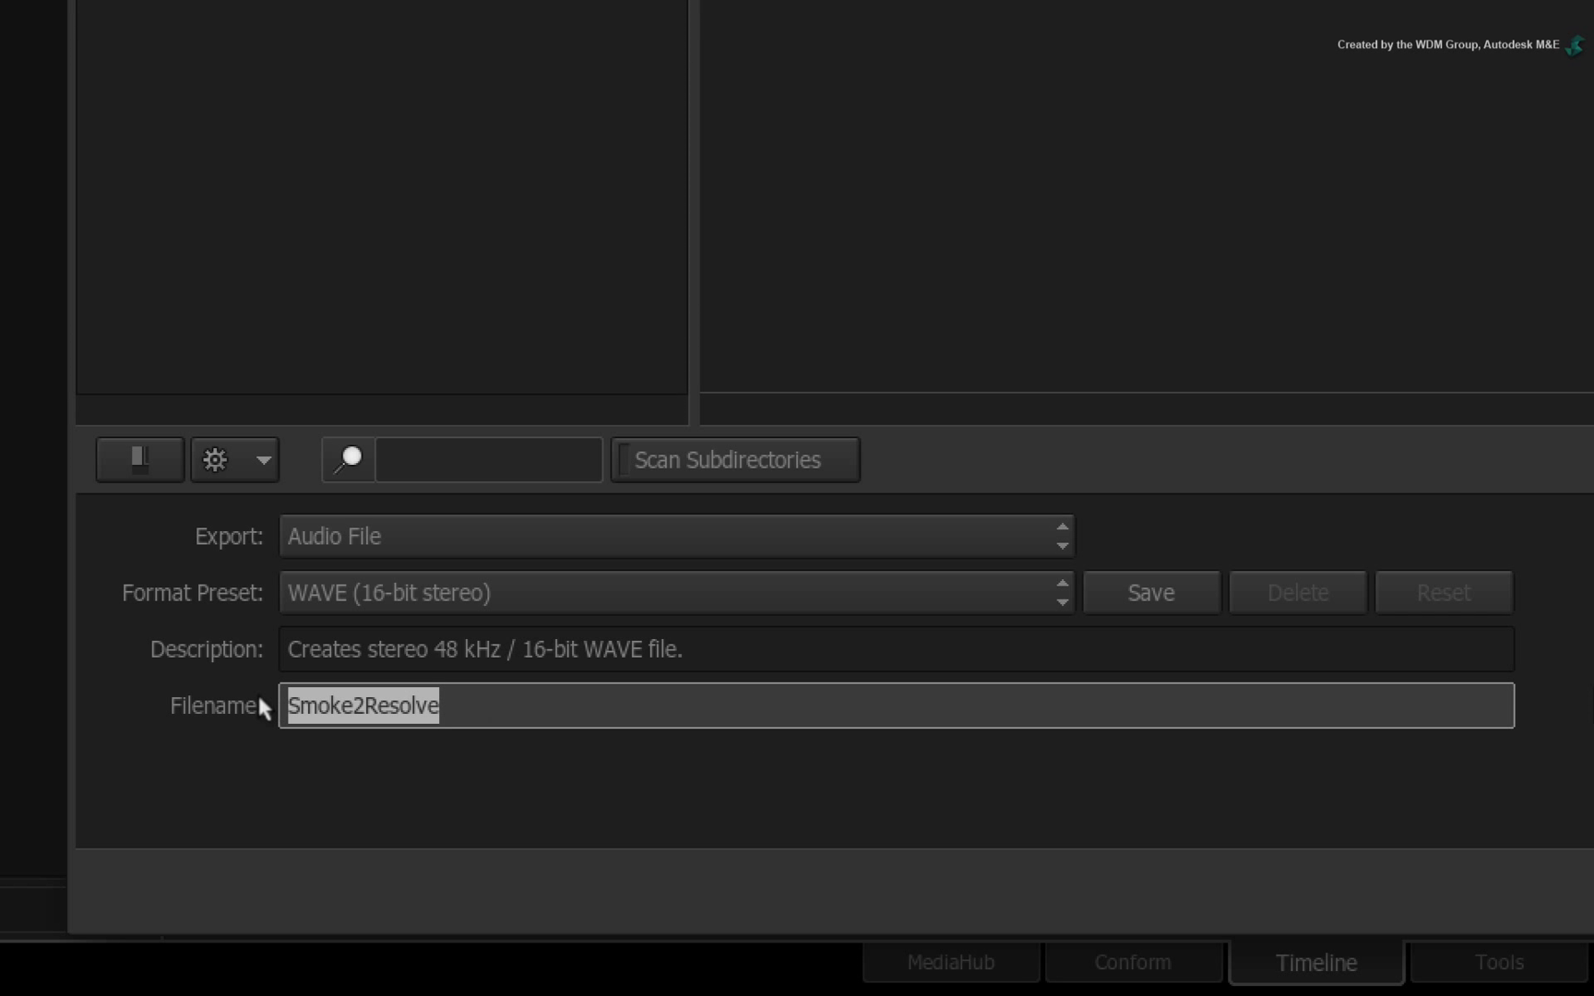
pyautogui.write('ref_audio')
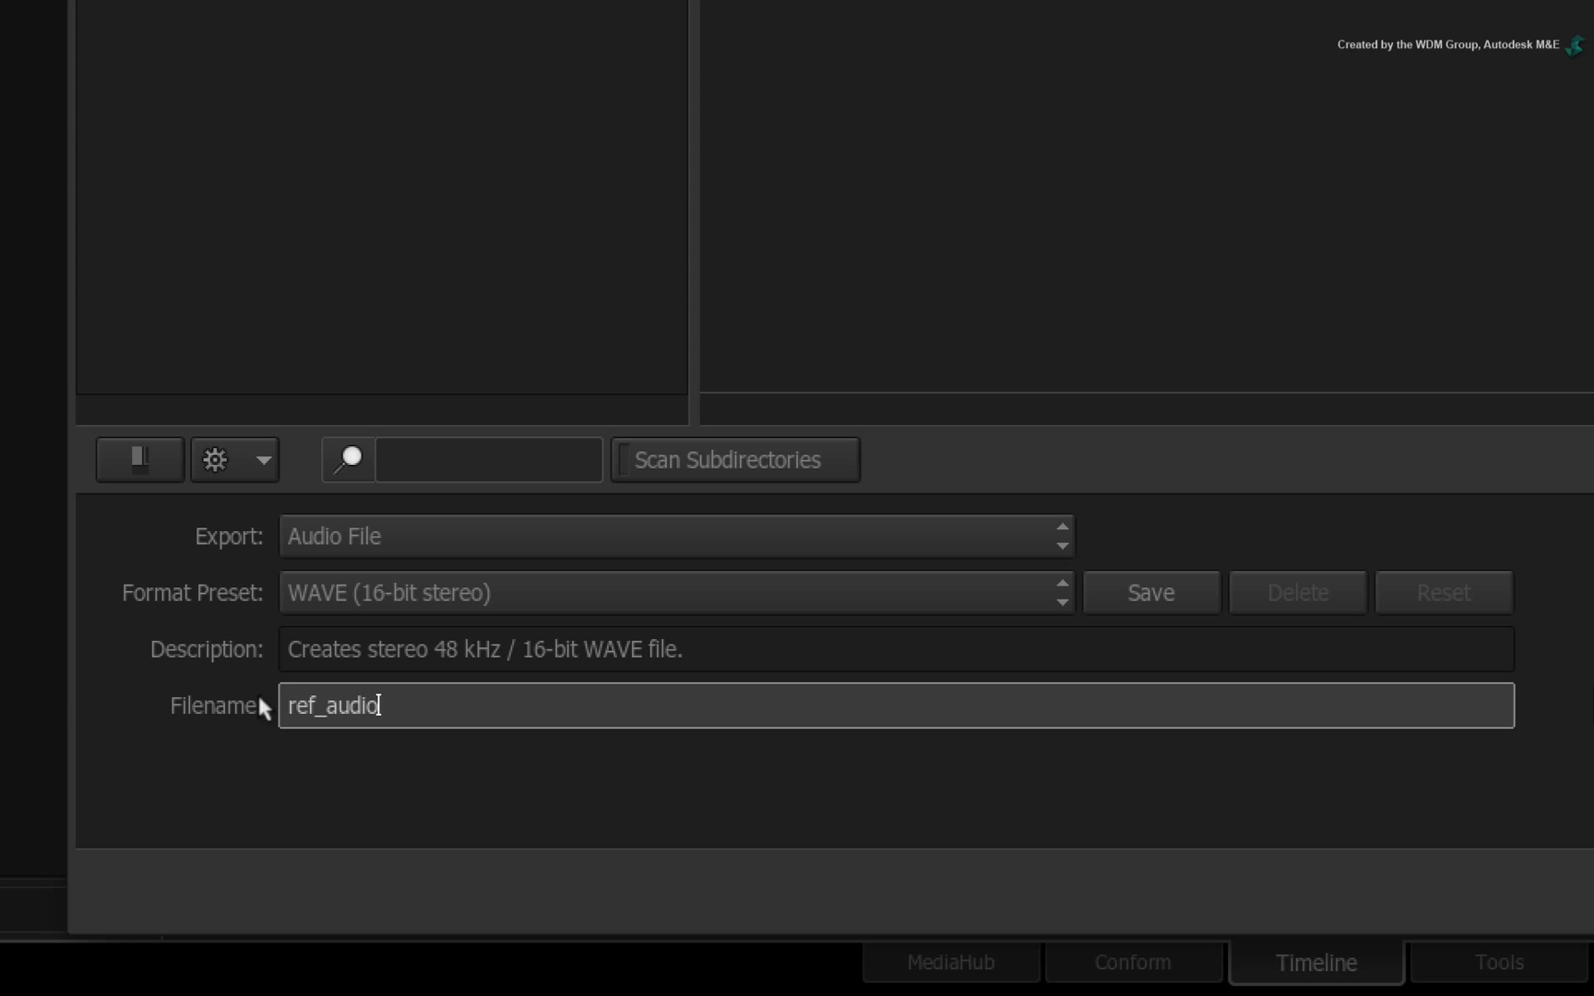
pyautogui.press('Return')
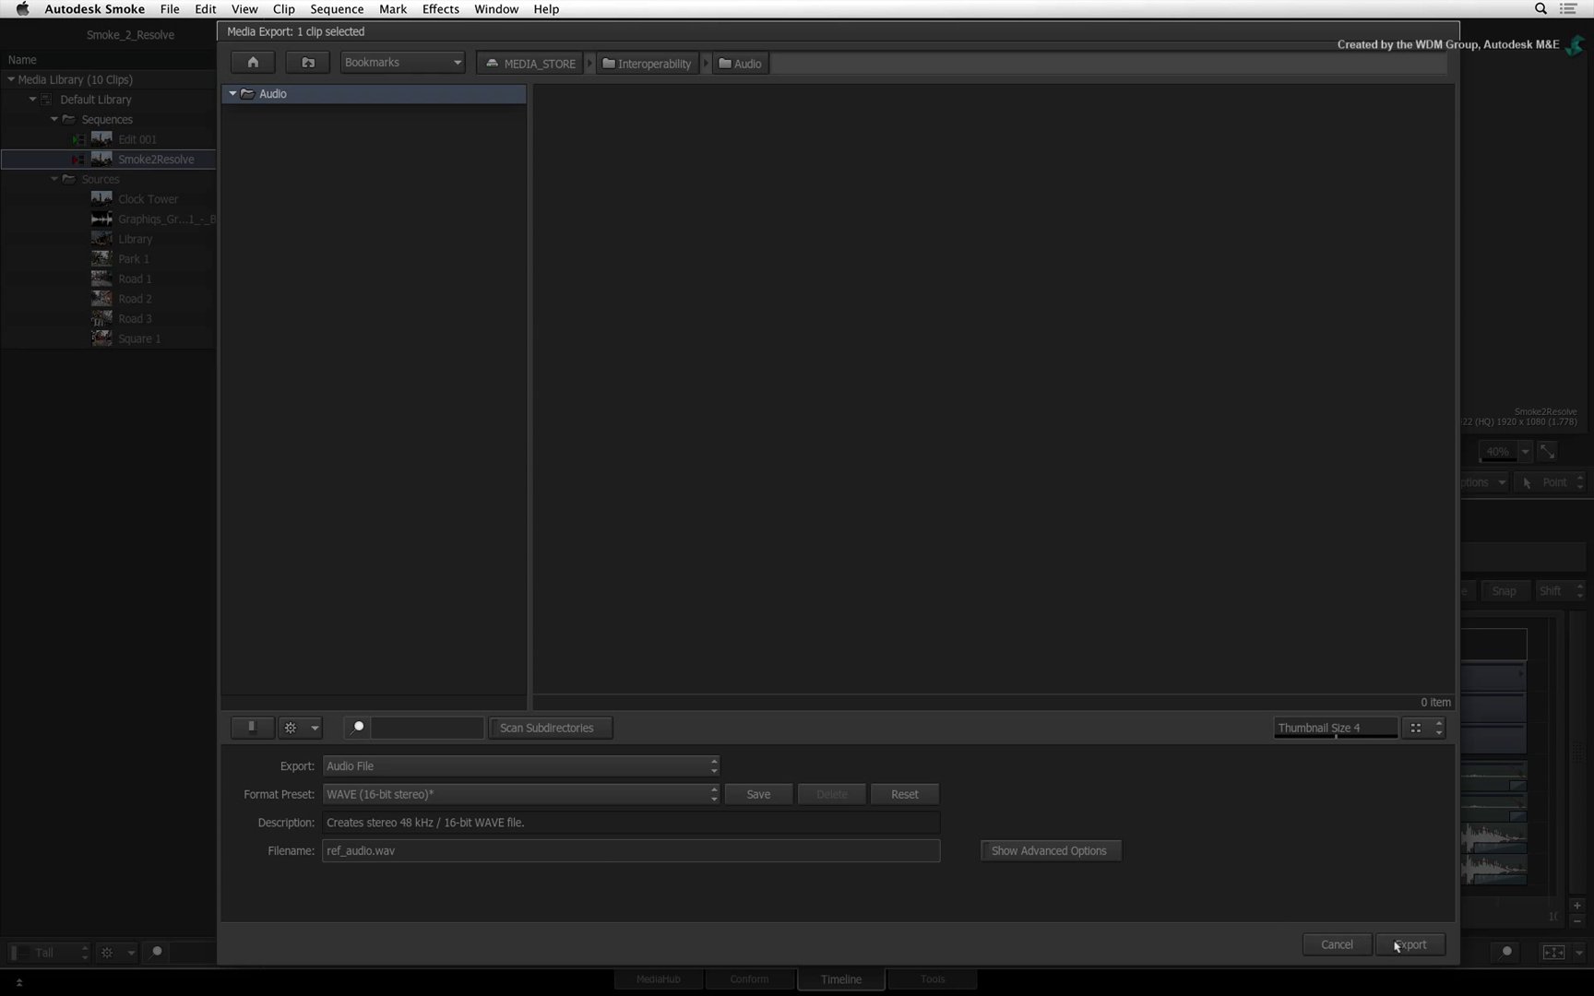
pyautogui.click(1399, 945)
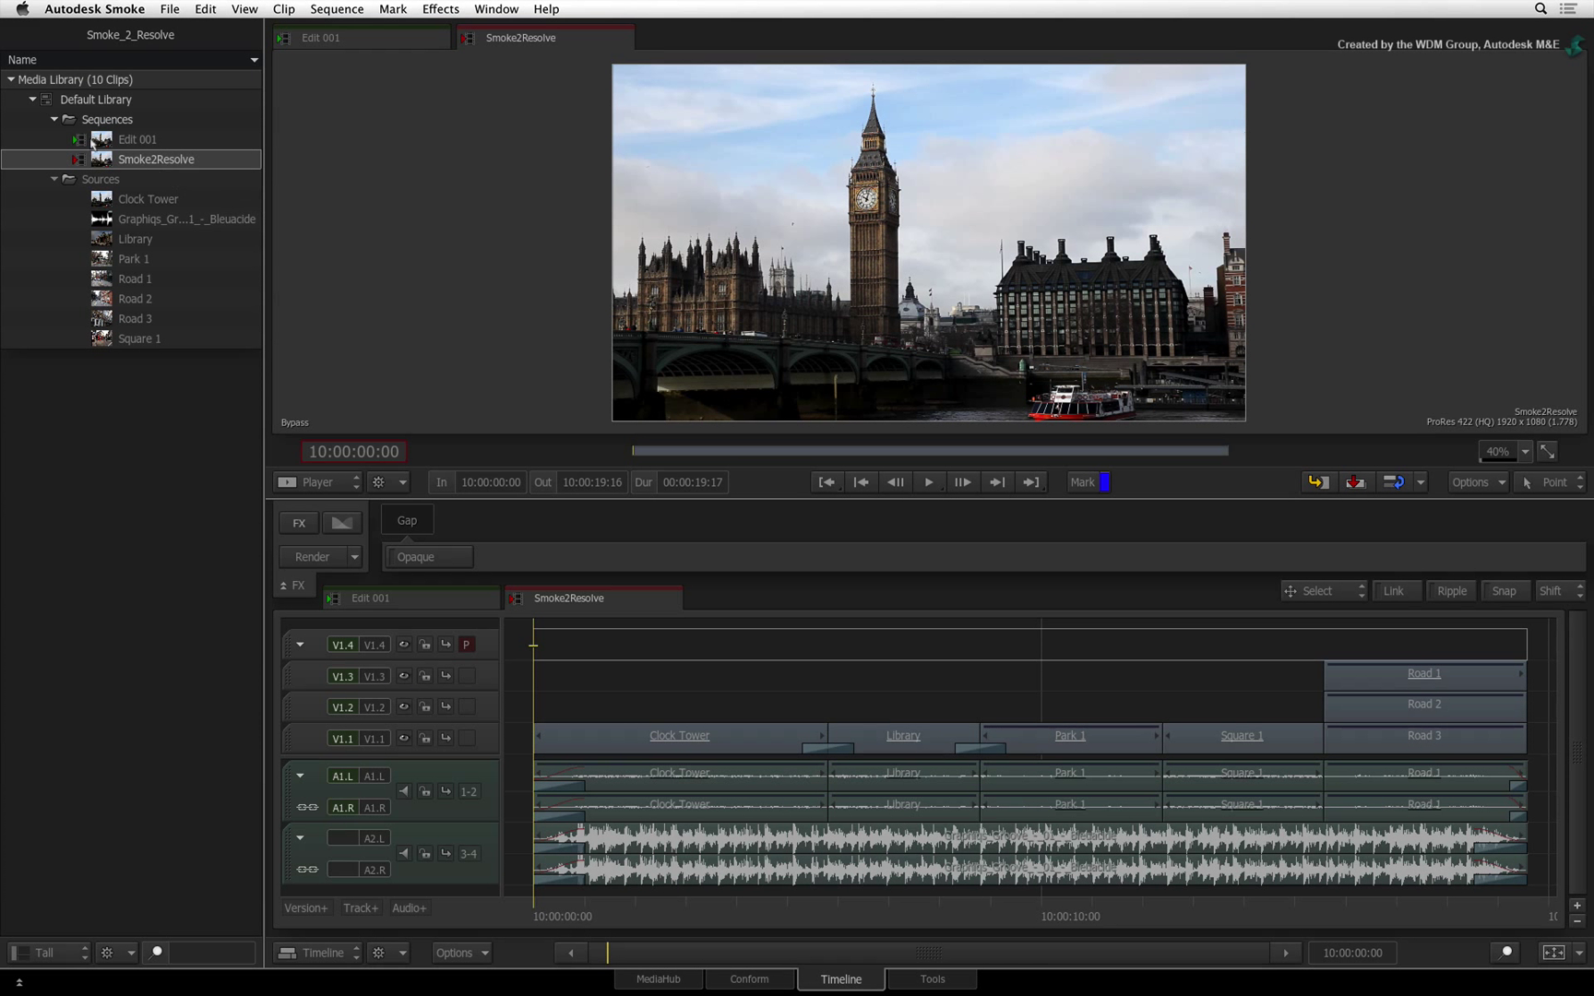
pyautogui.click(100, 159)
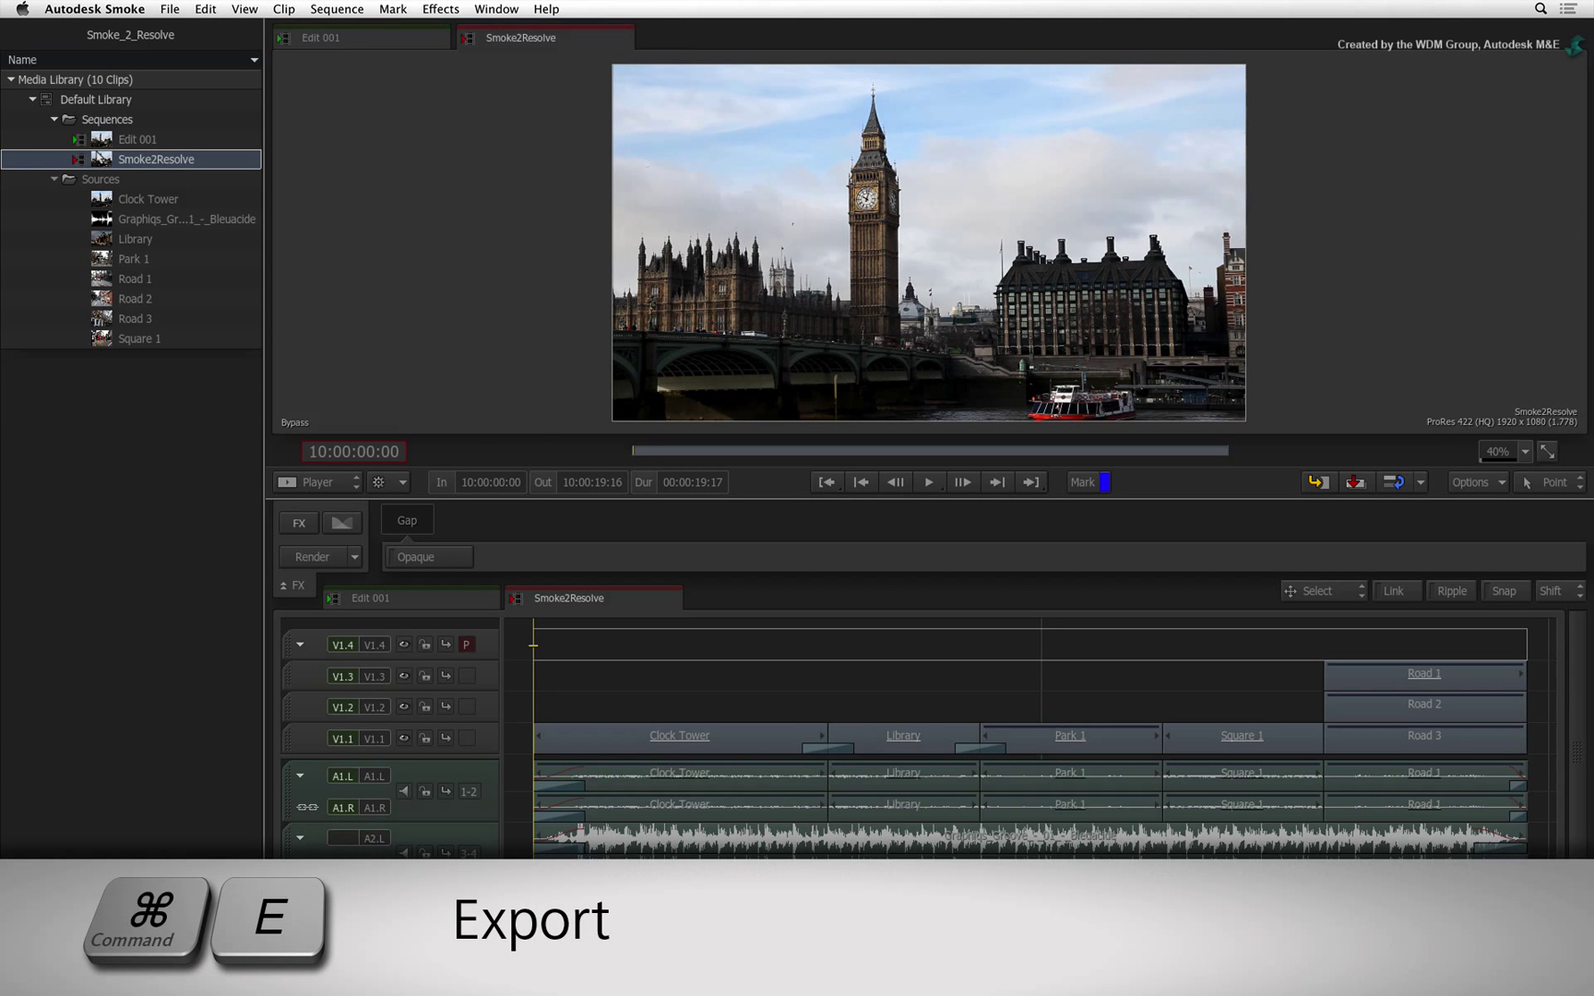
# Step: Reopen the export window at the Interoperability folder and switch the export type to Sequence Publish
pyautogui.press('super+e')
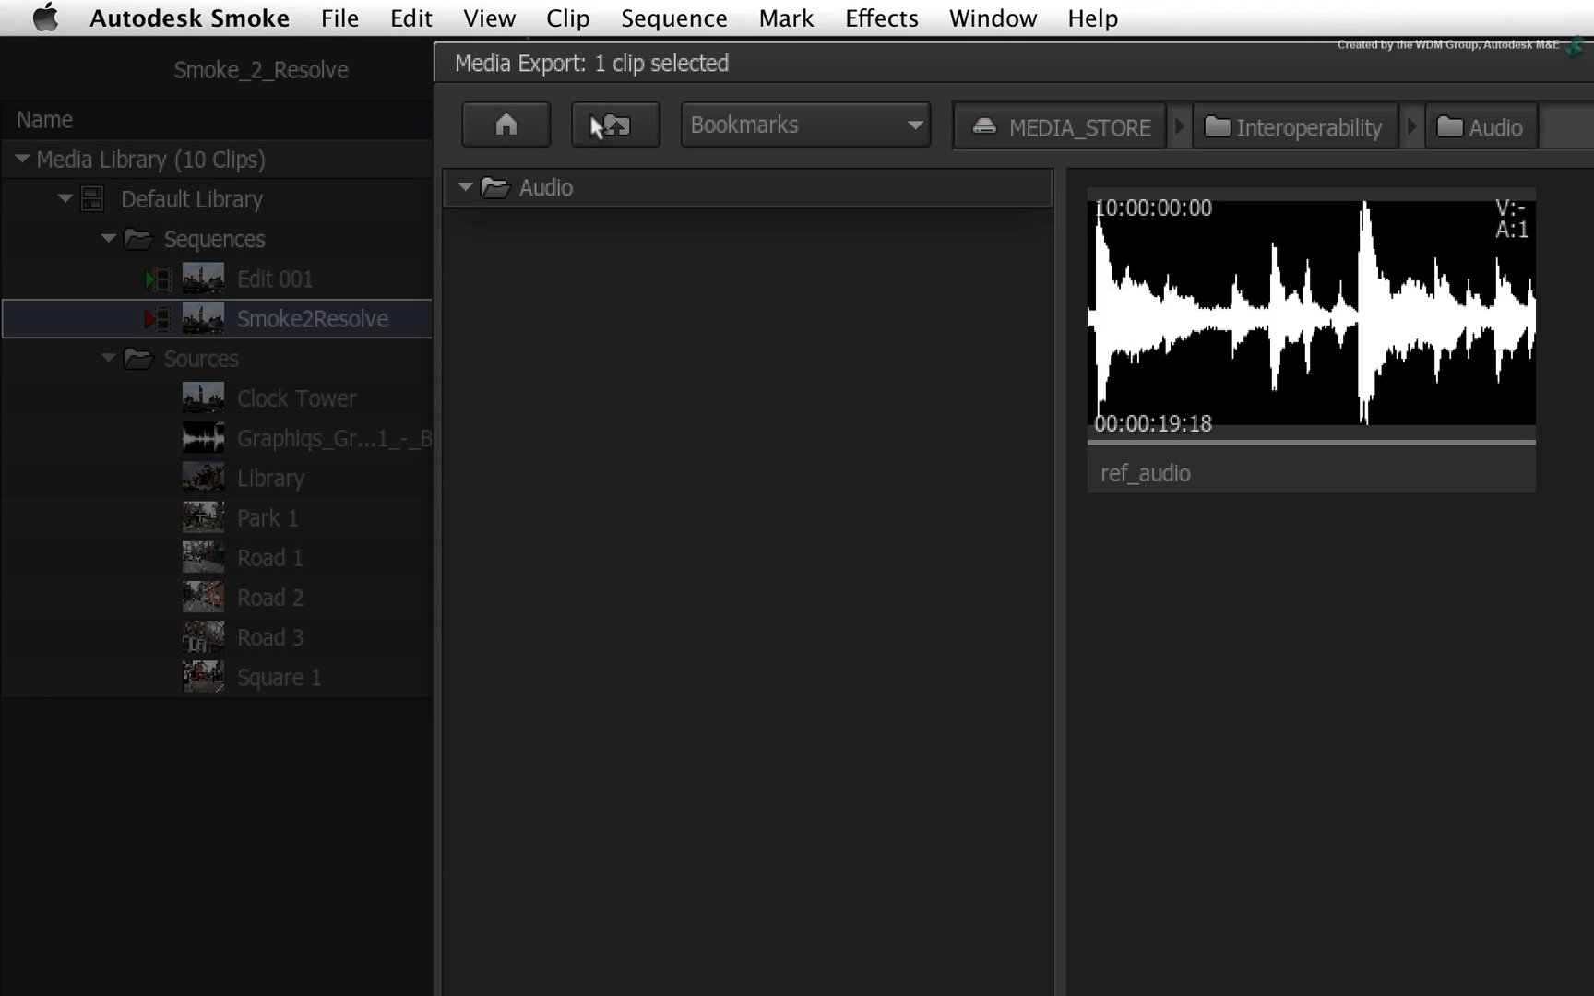
pyautogui.click(591, 116)
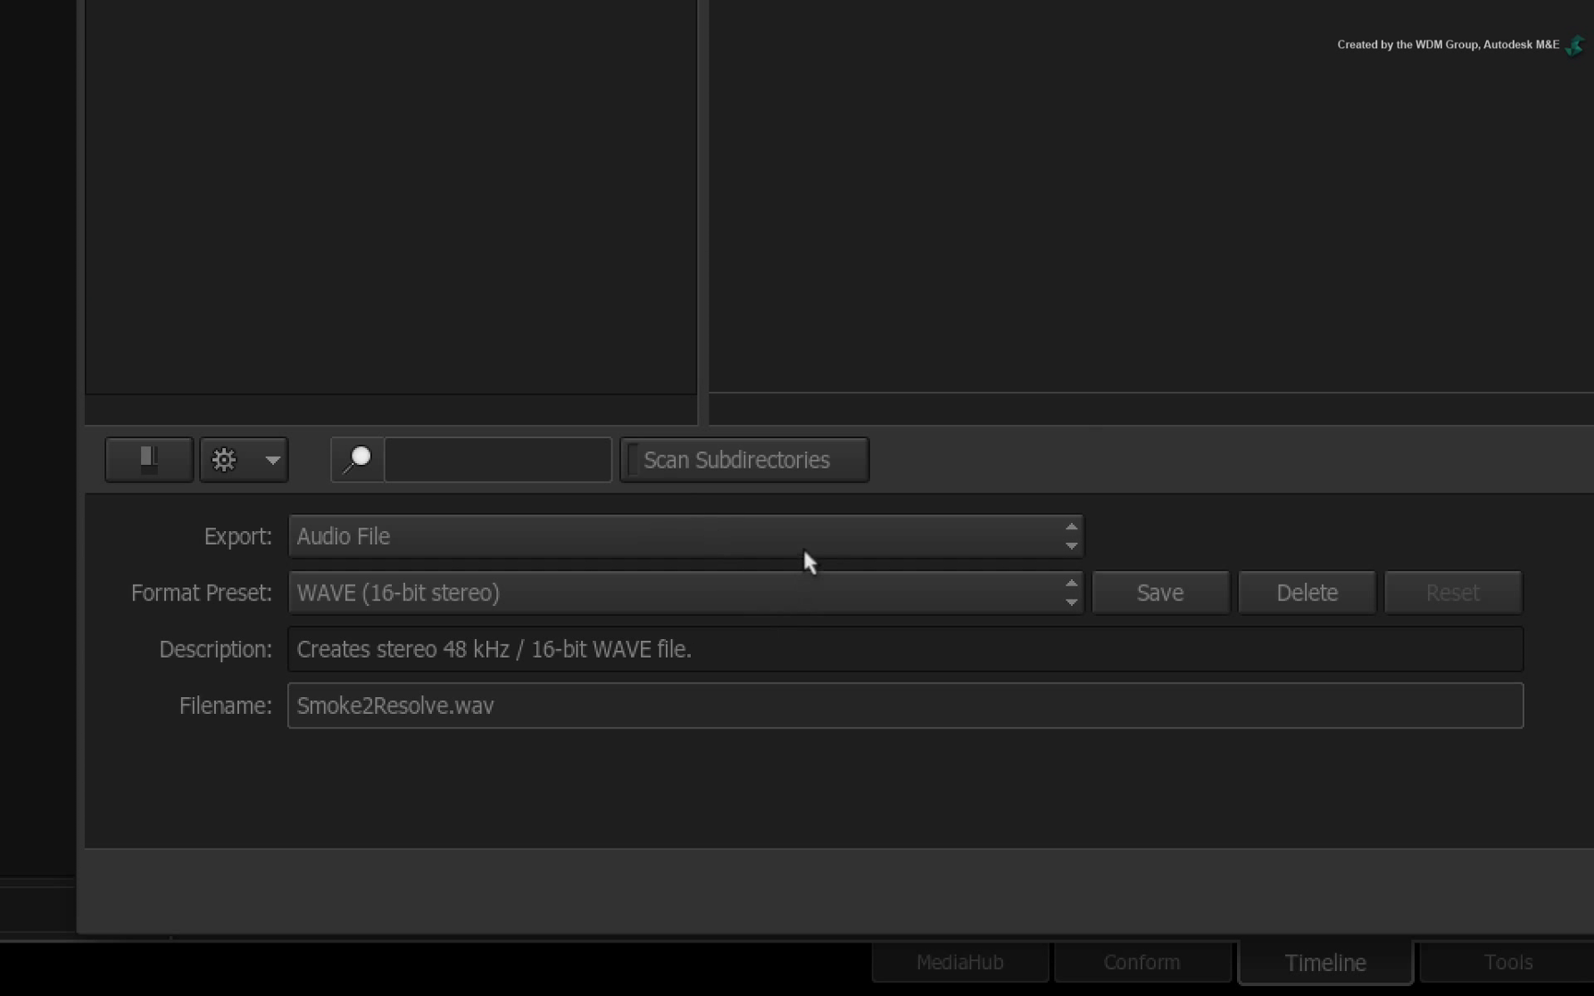
pyautogui.click(805, 553)
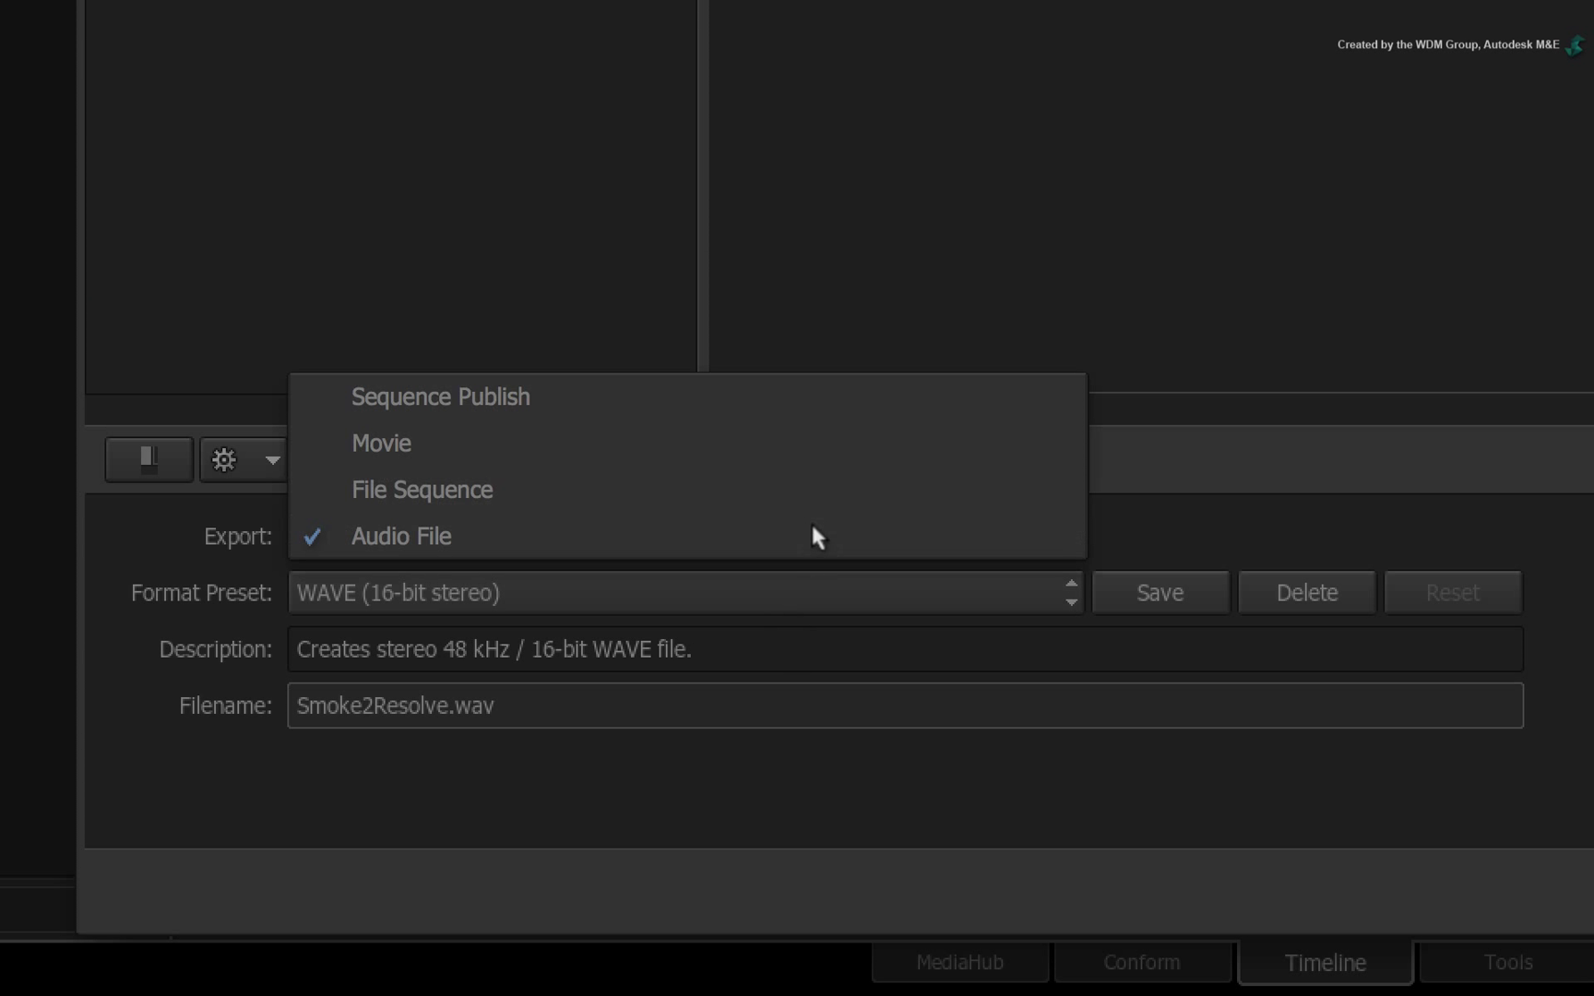
pyautogui.click(816, 406)
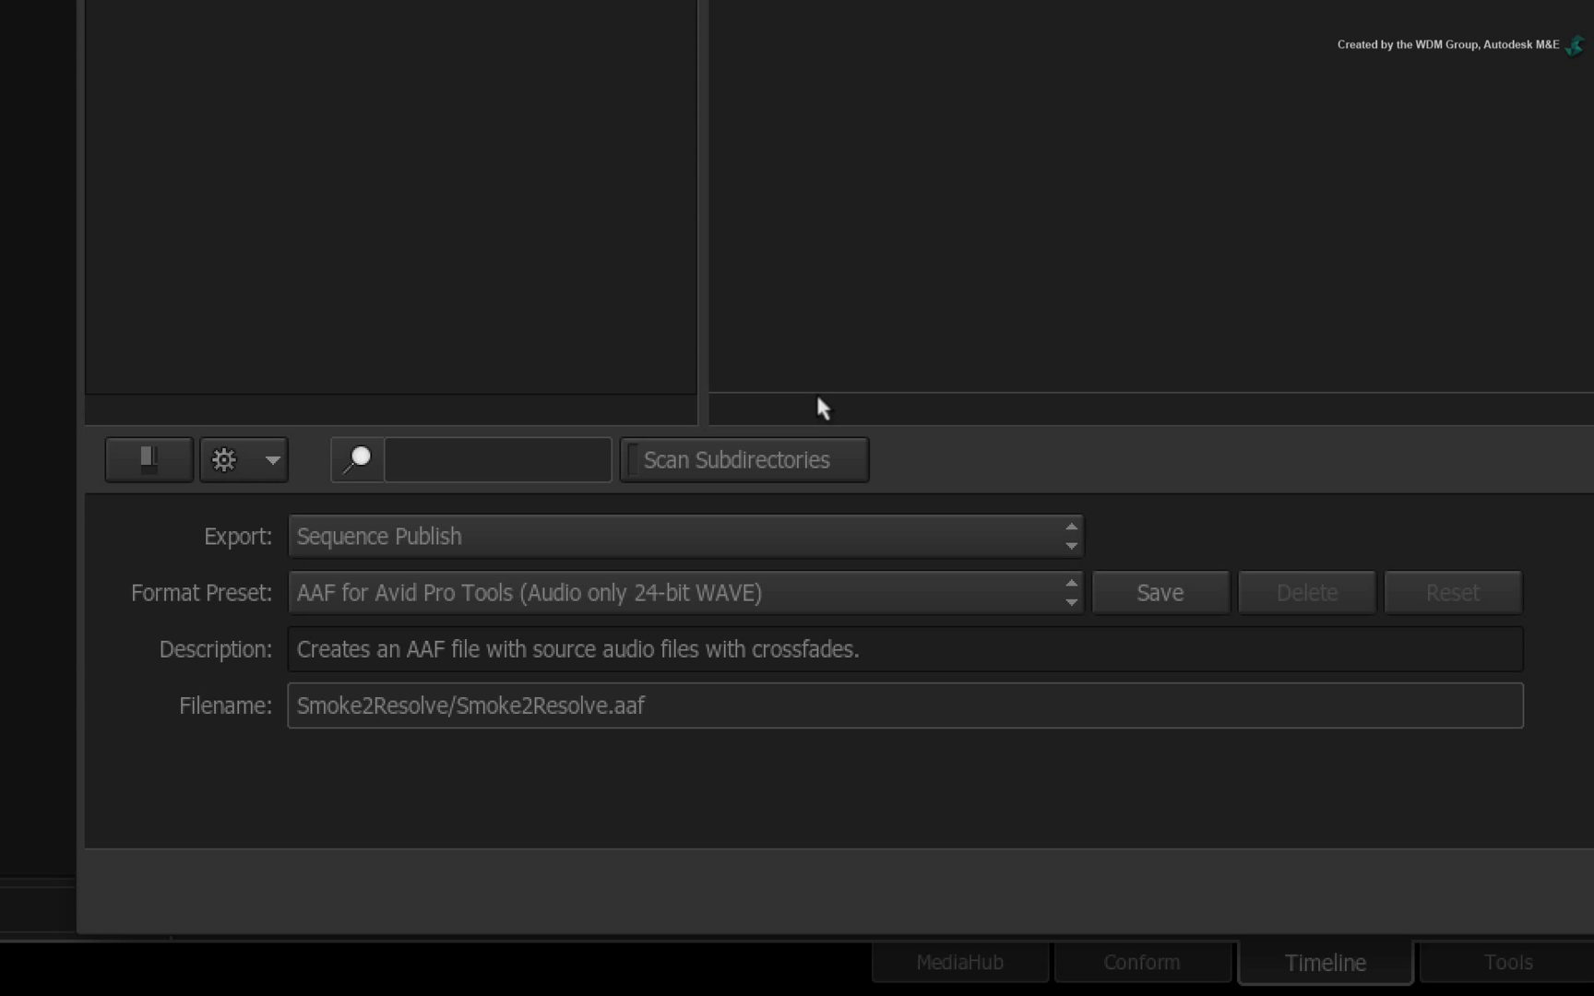
# Step: Choose the EDL Publish (10-bit DPX and WAVE) preset and show the advanced options
pyautogui.click(935, 586)
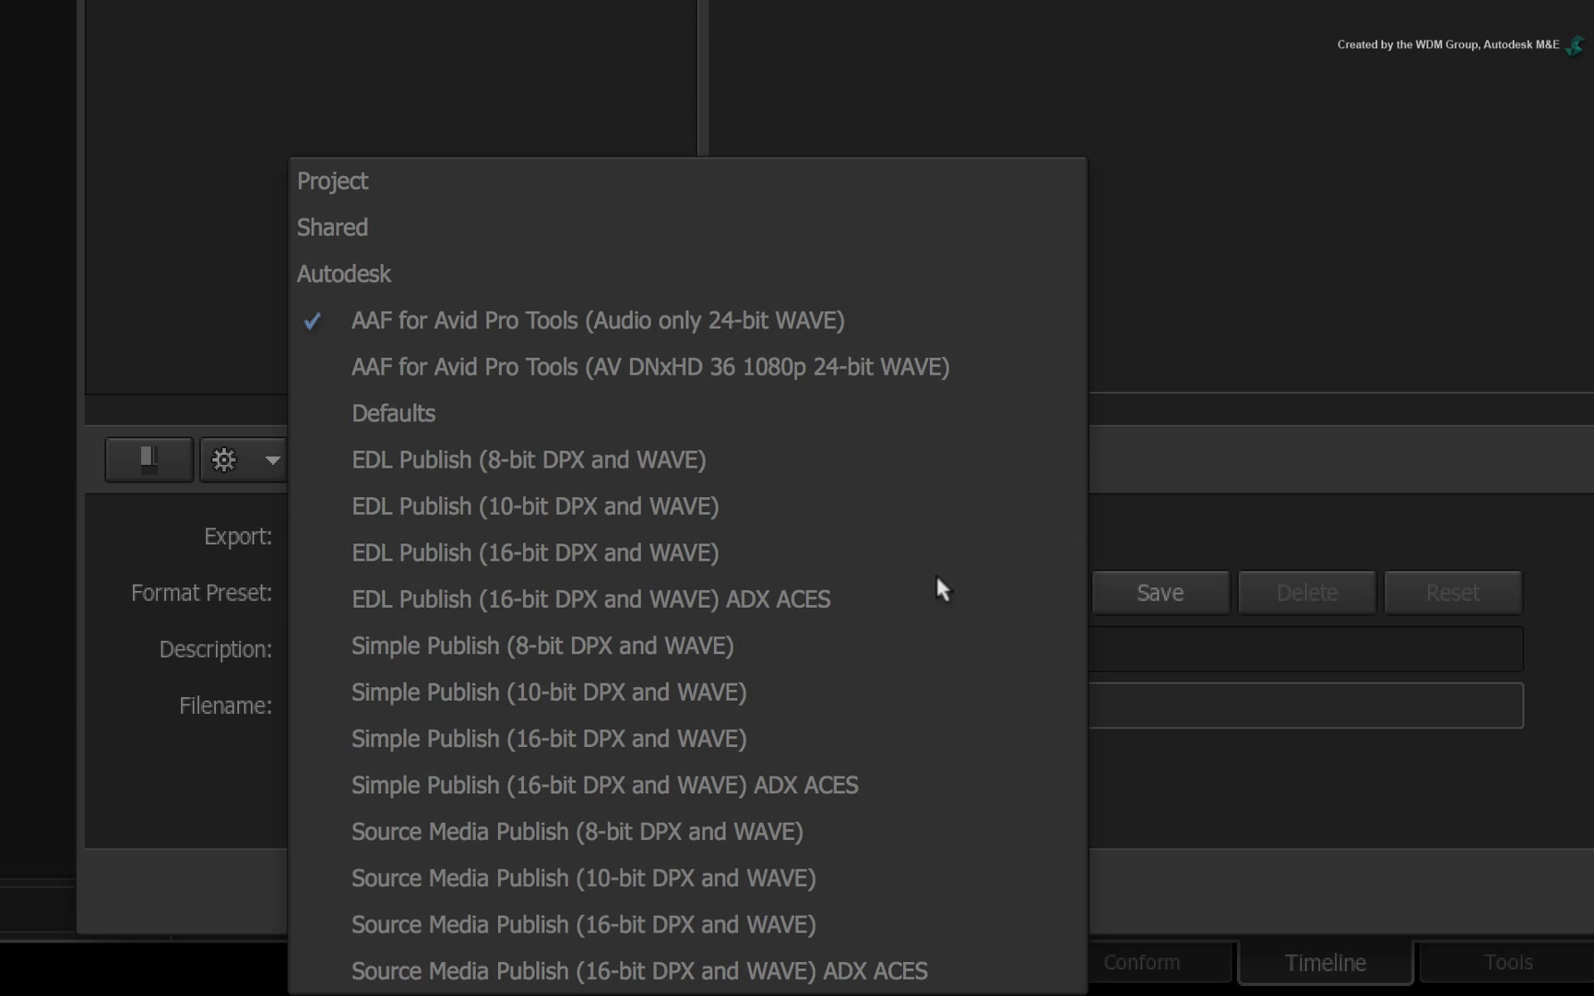
pyautogui.click(919, 504)
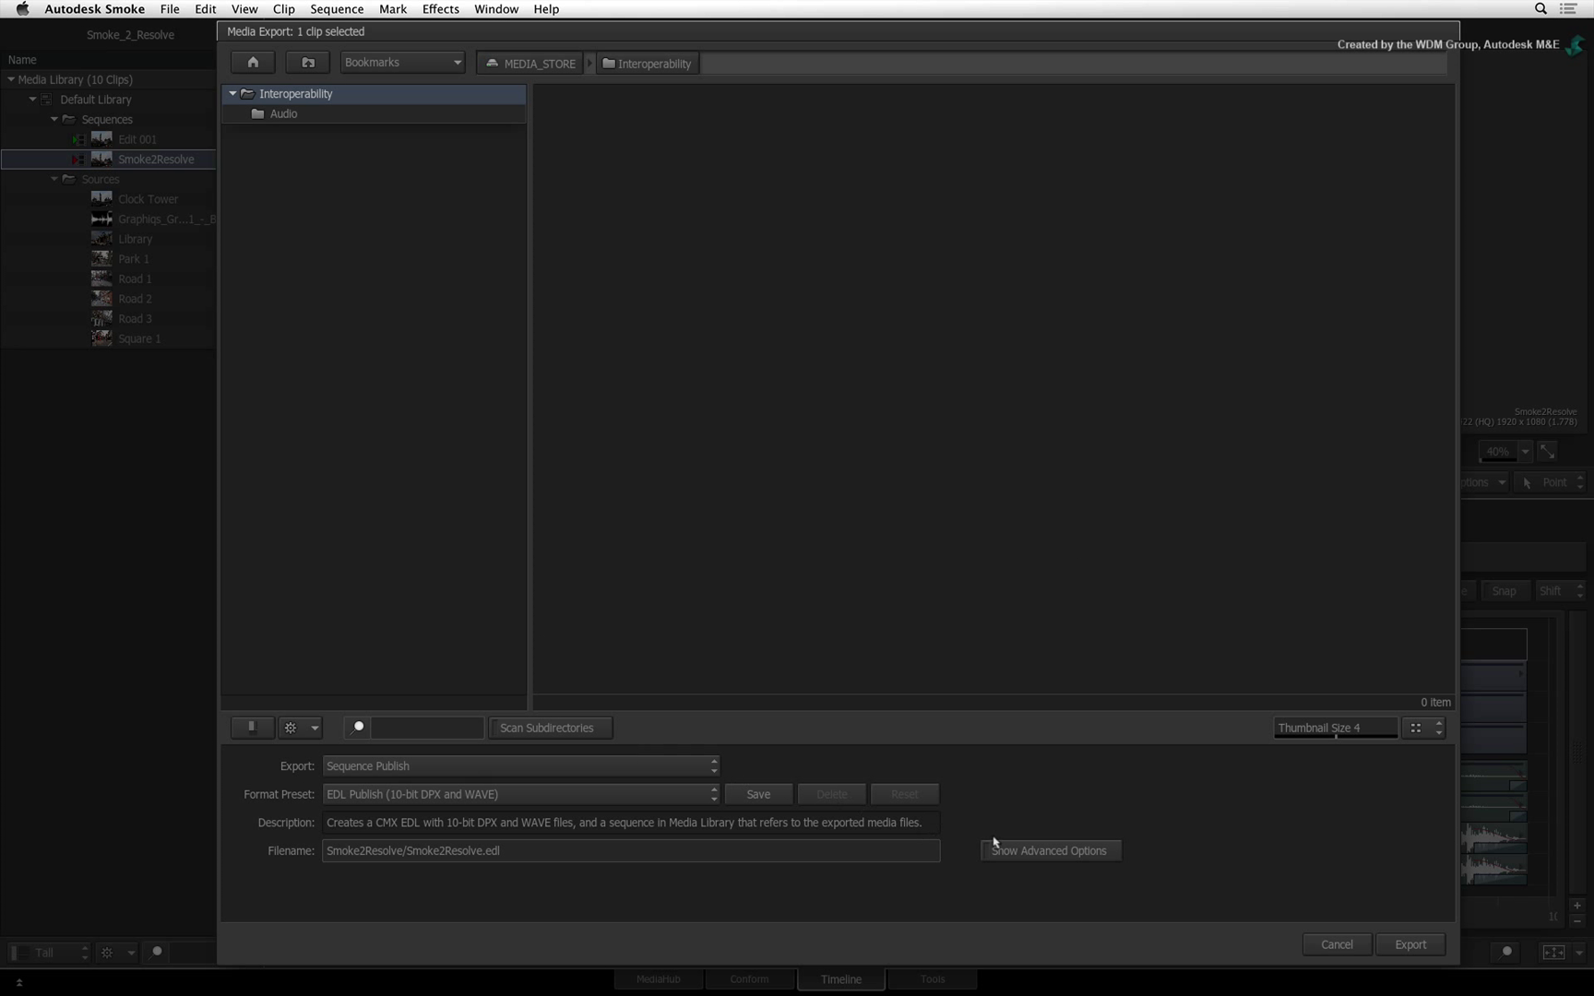
pyautogui.click(1017, 851)
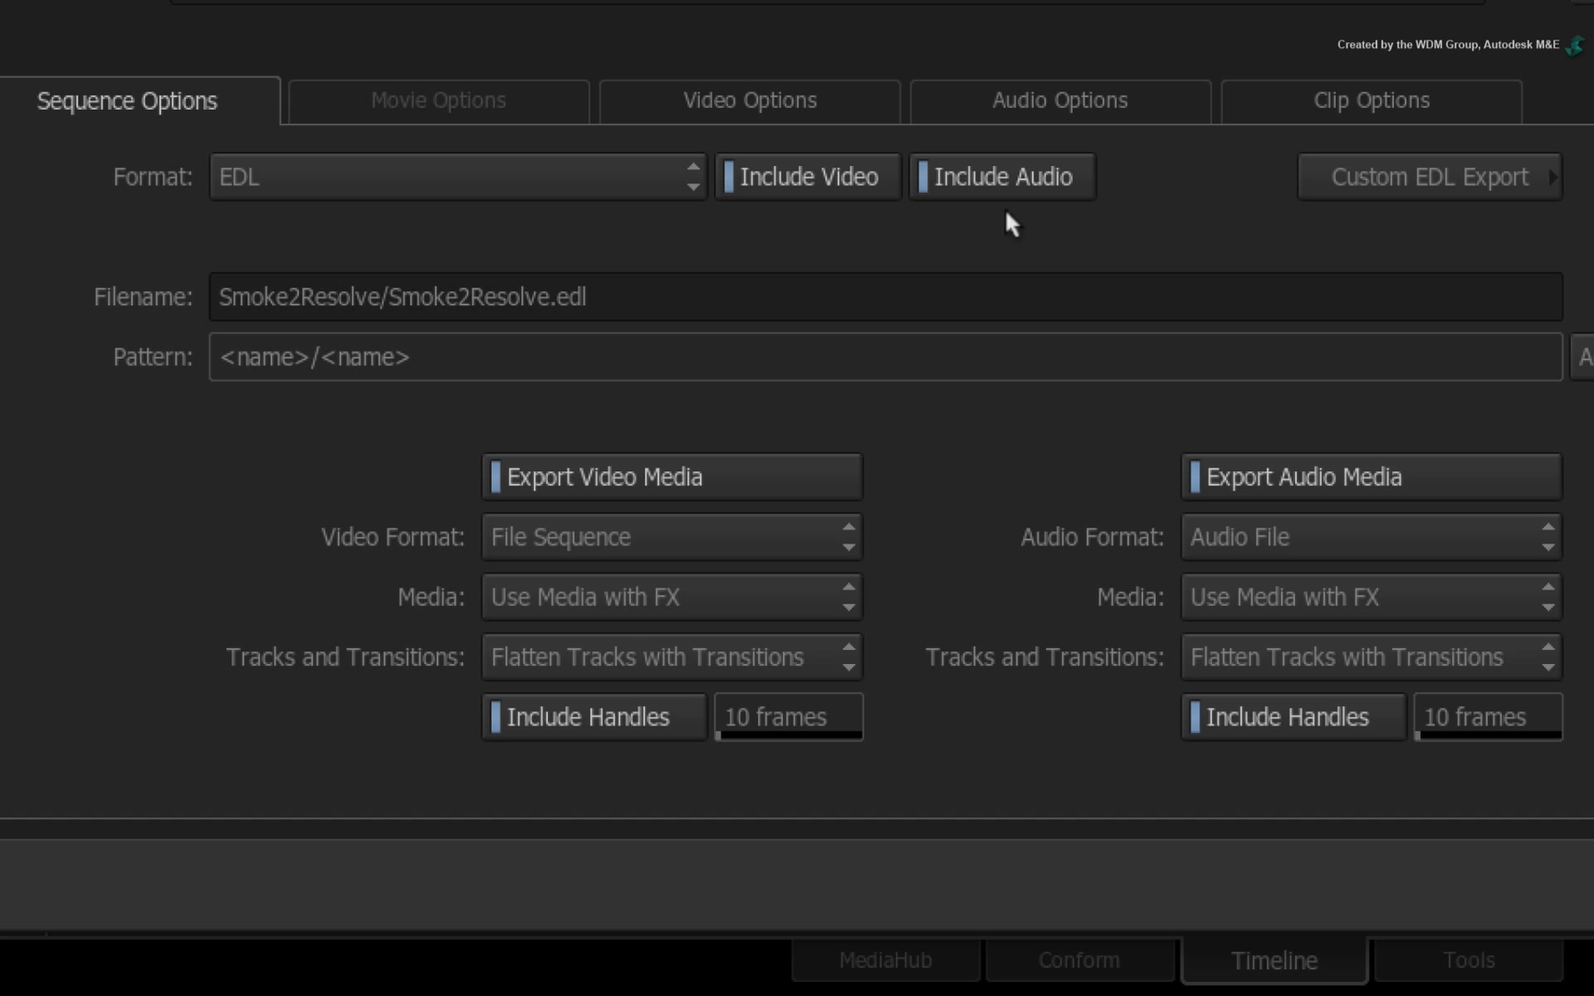
# Step: Turn off Include Audio and change the EDL naming pattern to EDL/<name>
pyautogui.click(996, 160)
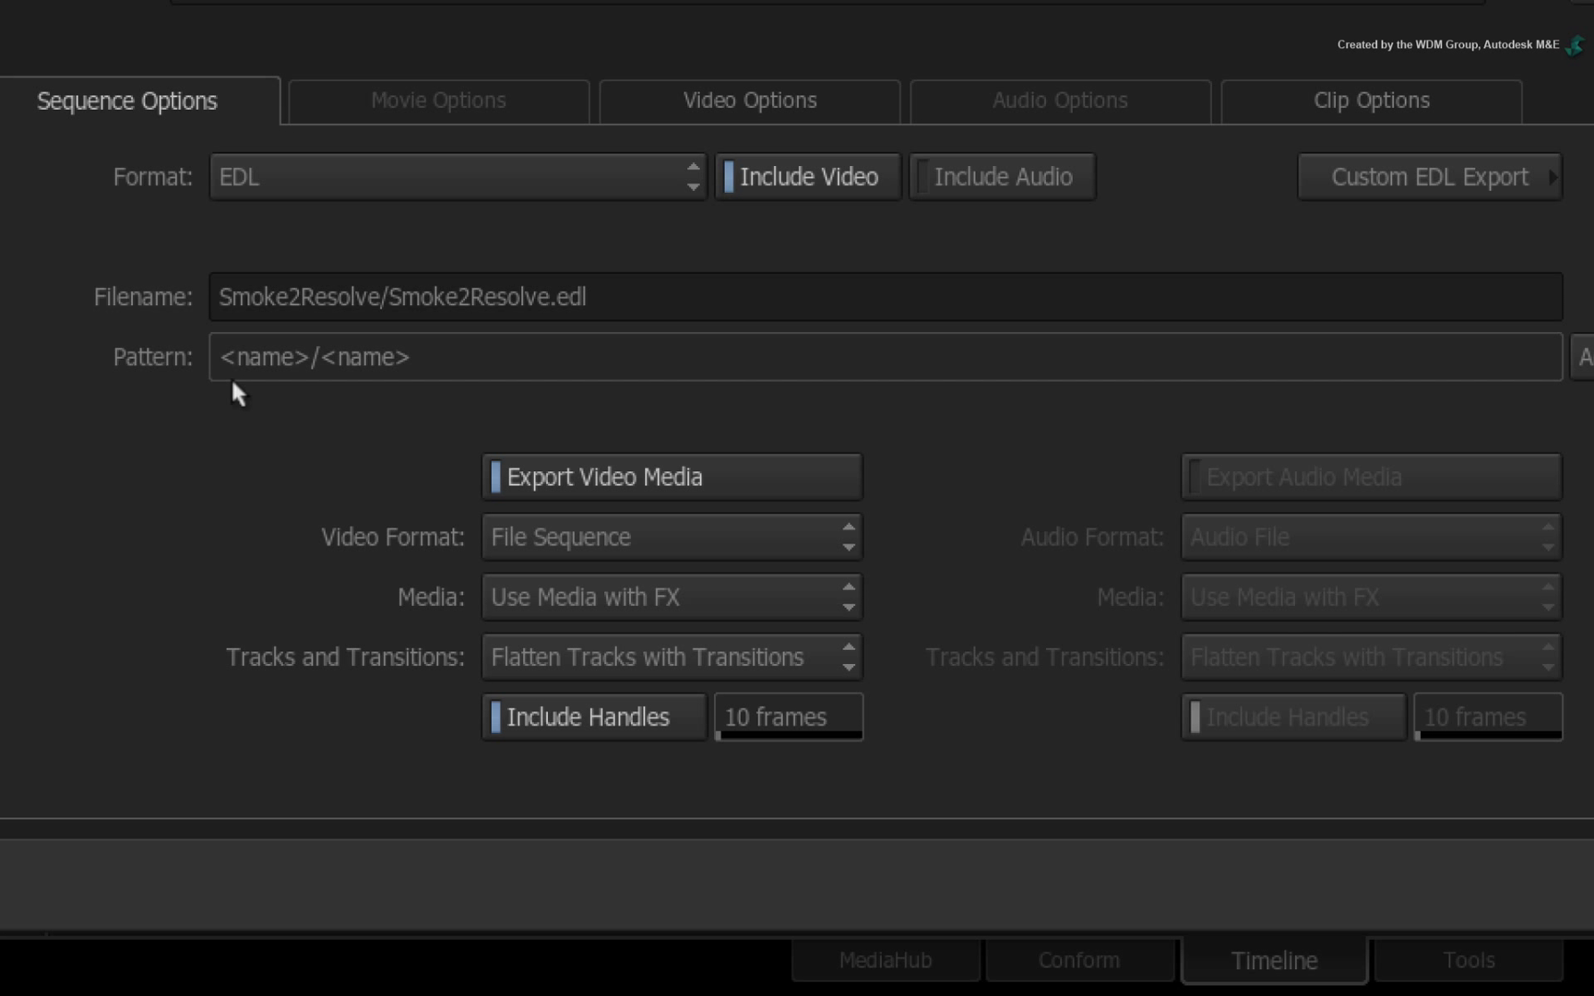
pyautogui.click(259, 347)
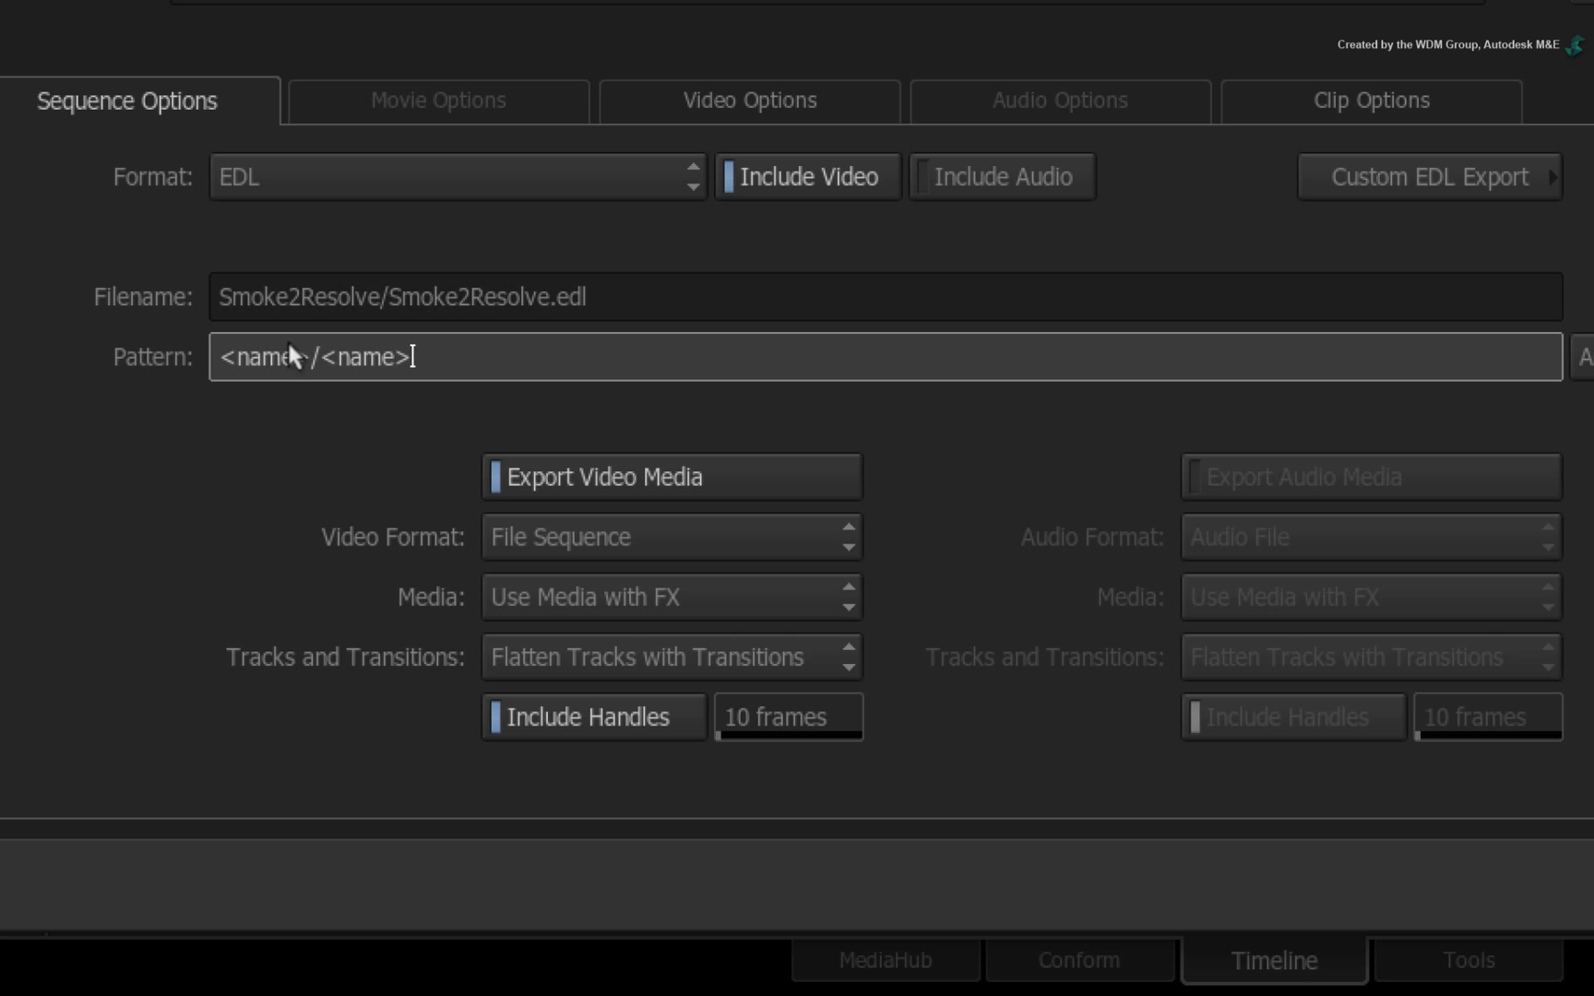
pyautogui.moveTo(296, 355); pyautogui.dragTo(99, 351)
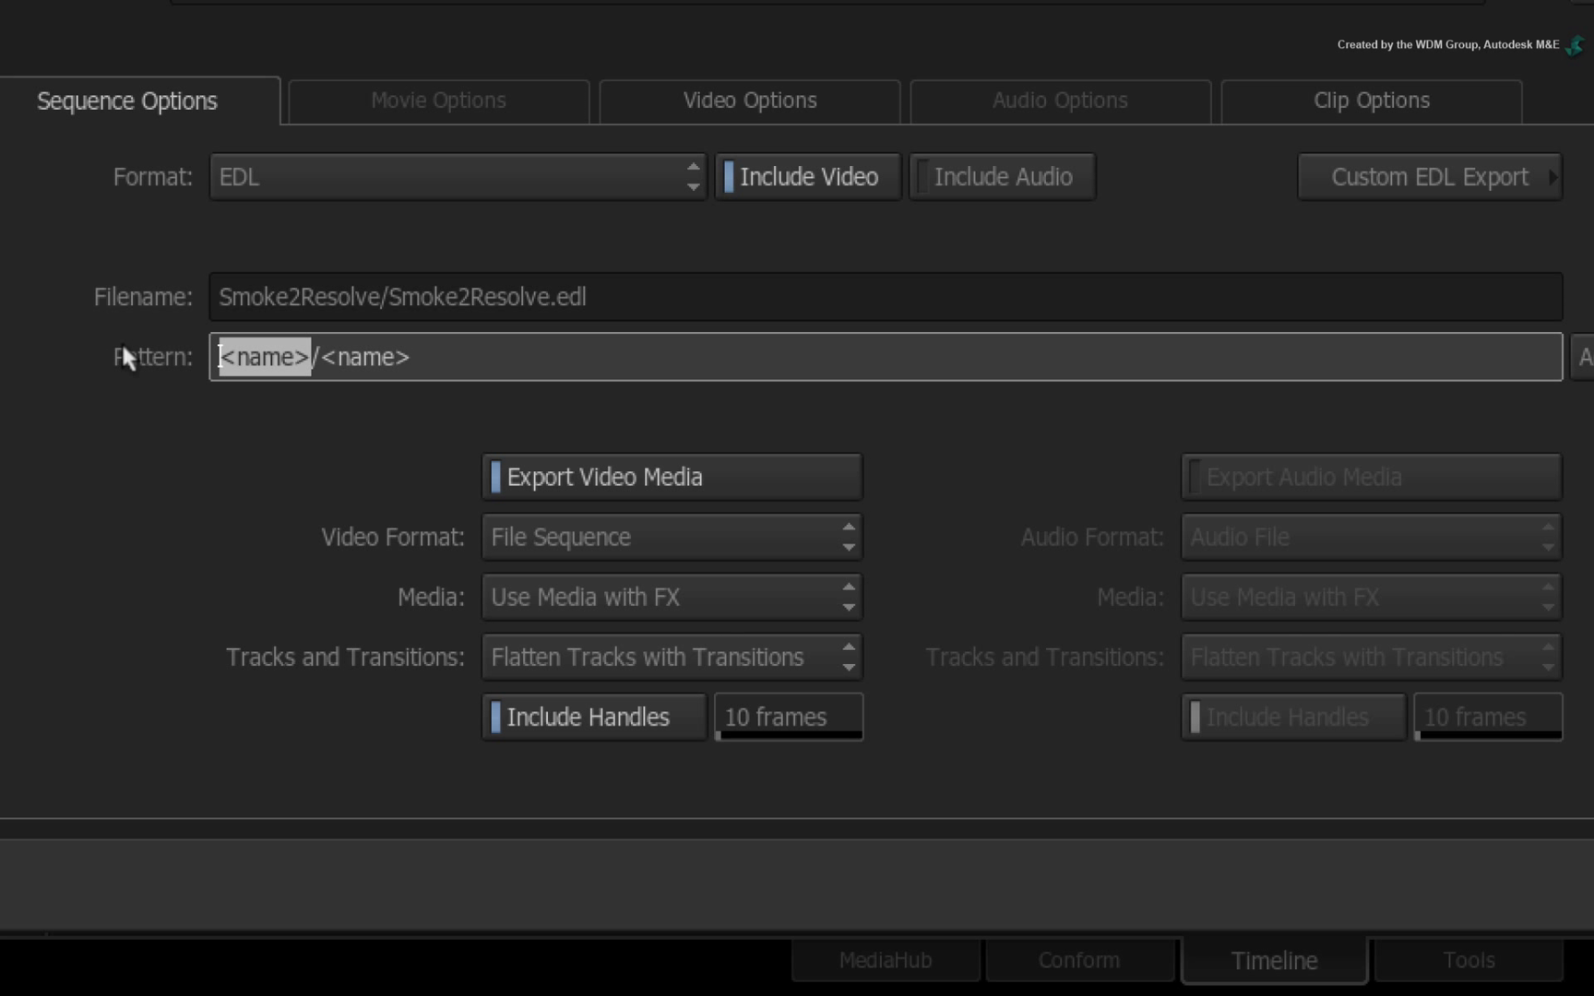
pyautogui.write('EDL')
pyautogui.press('Return')
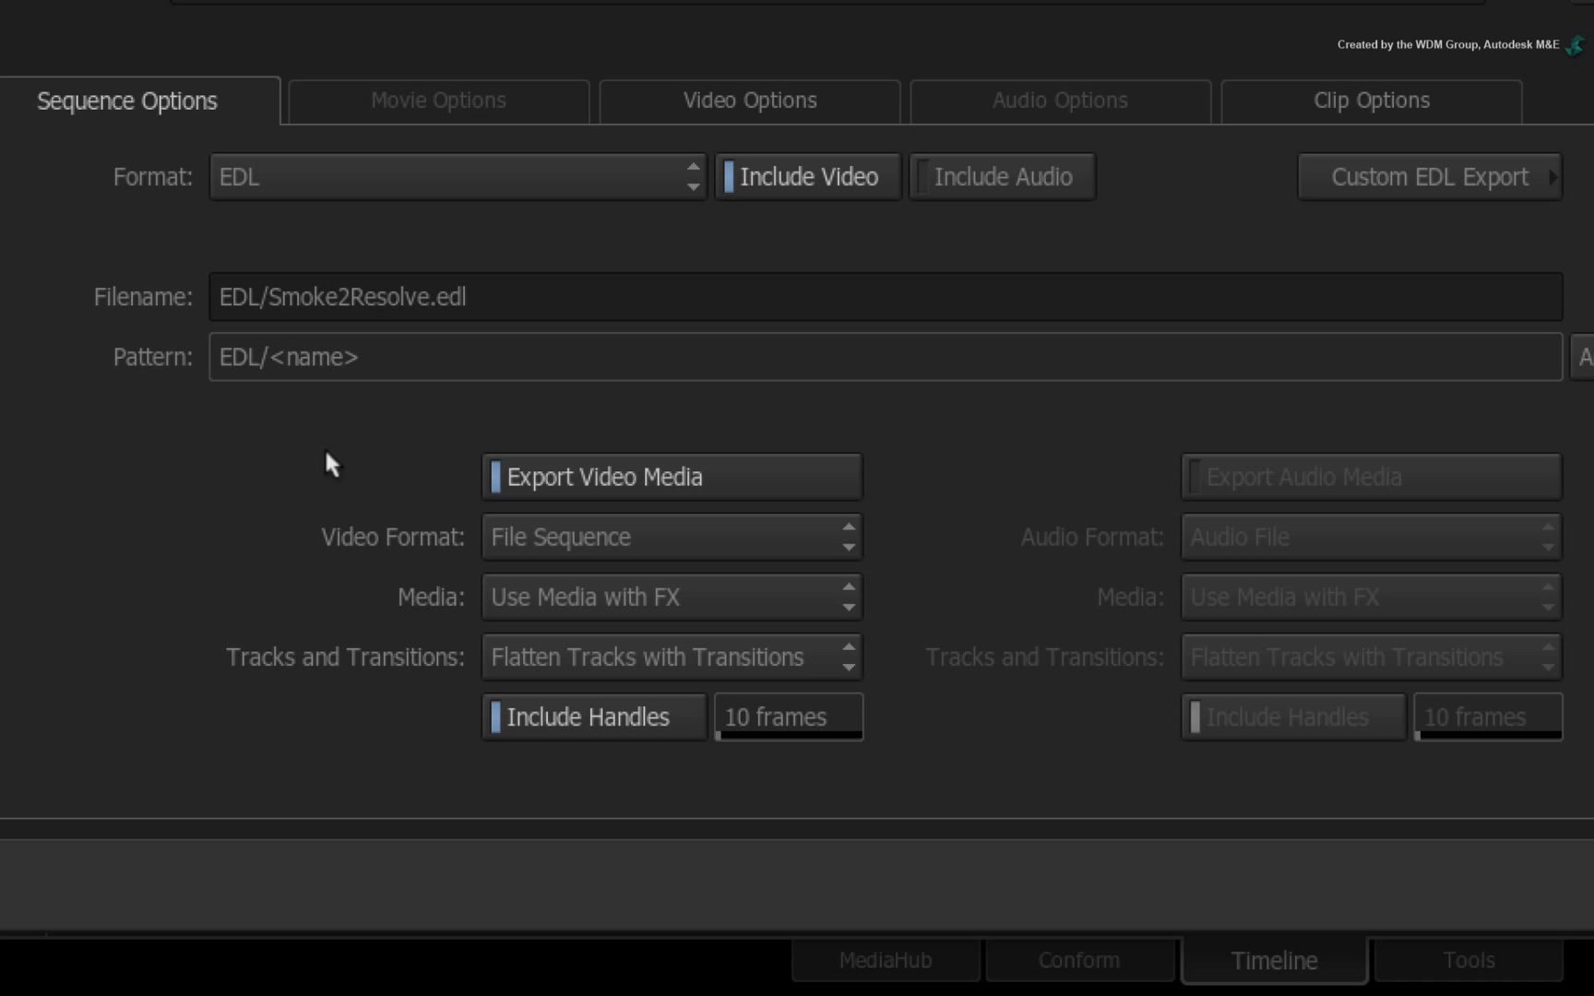
pyautogui.click(744, 516)
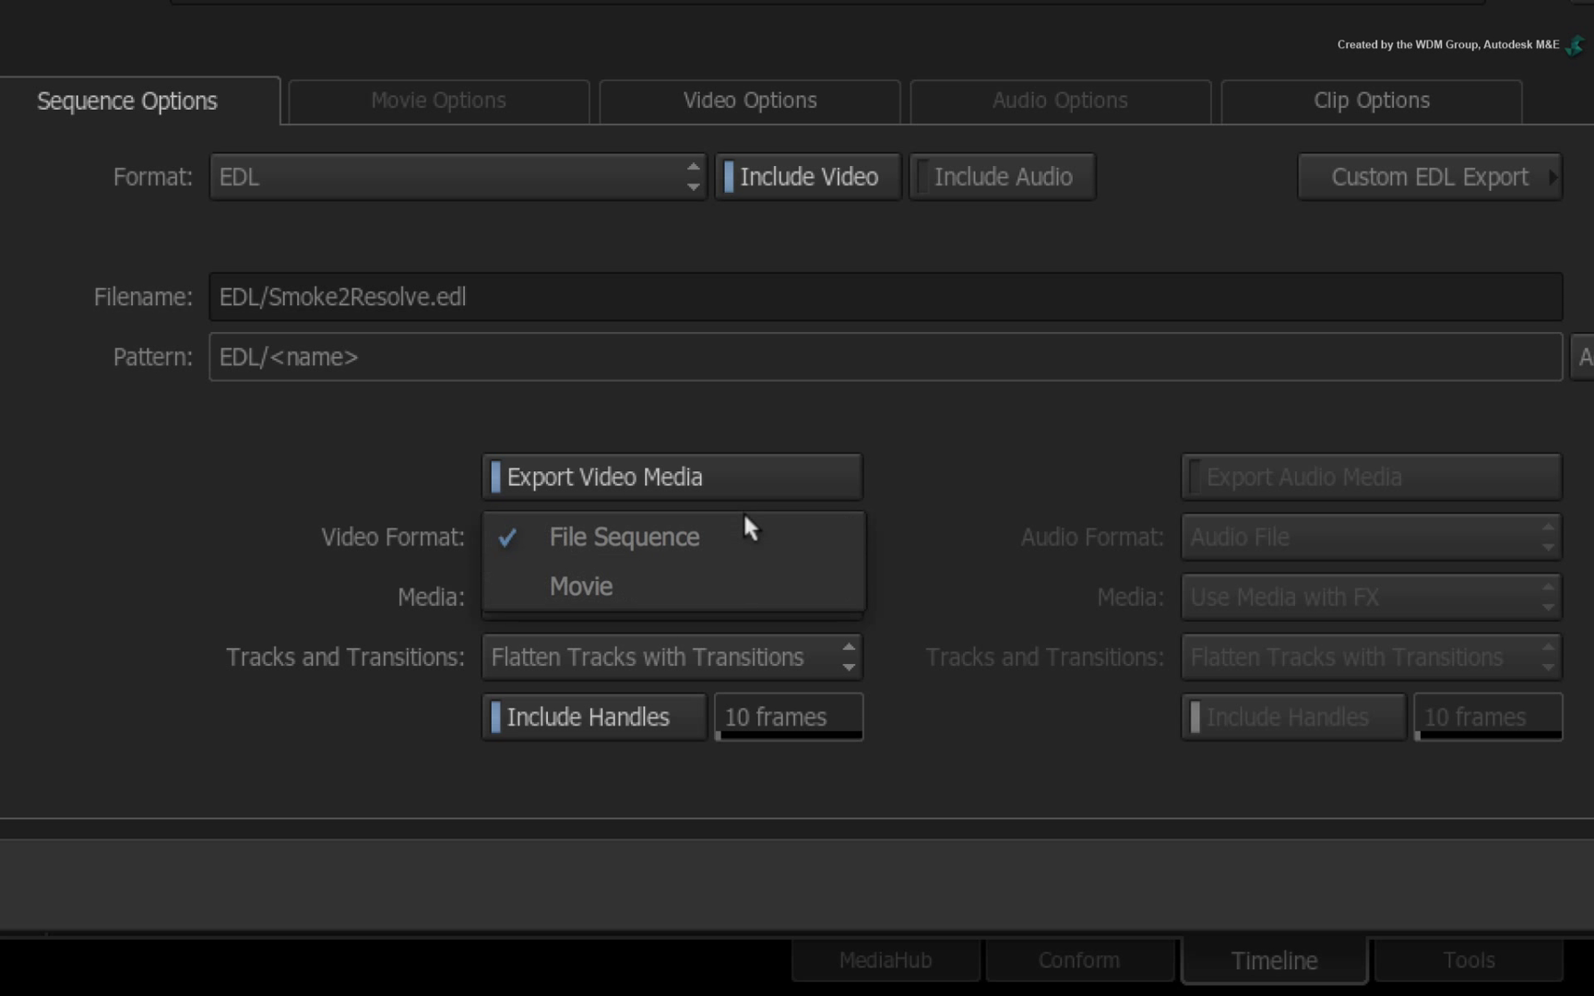
# Step: Set the video format to Movie, with QuickTime as the movie format and ProRes 422 (HQ) compression
pyautogui.click(739, 564)
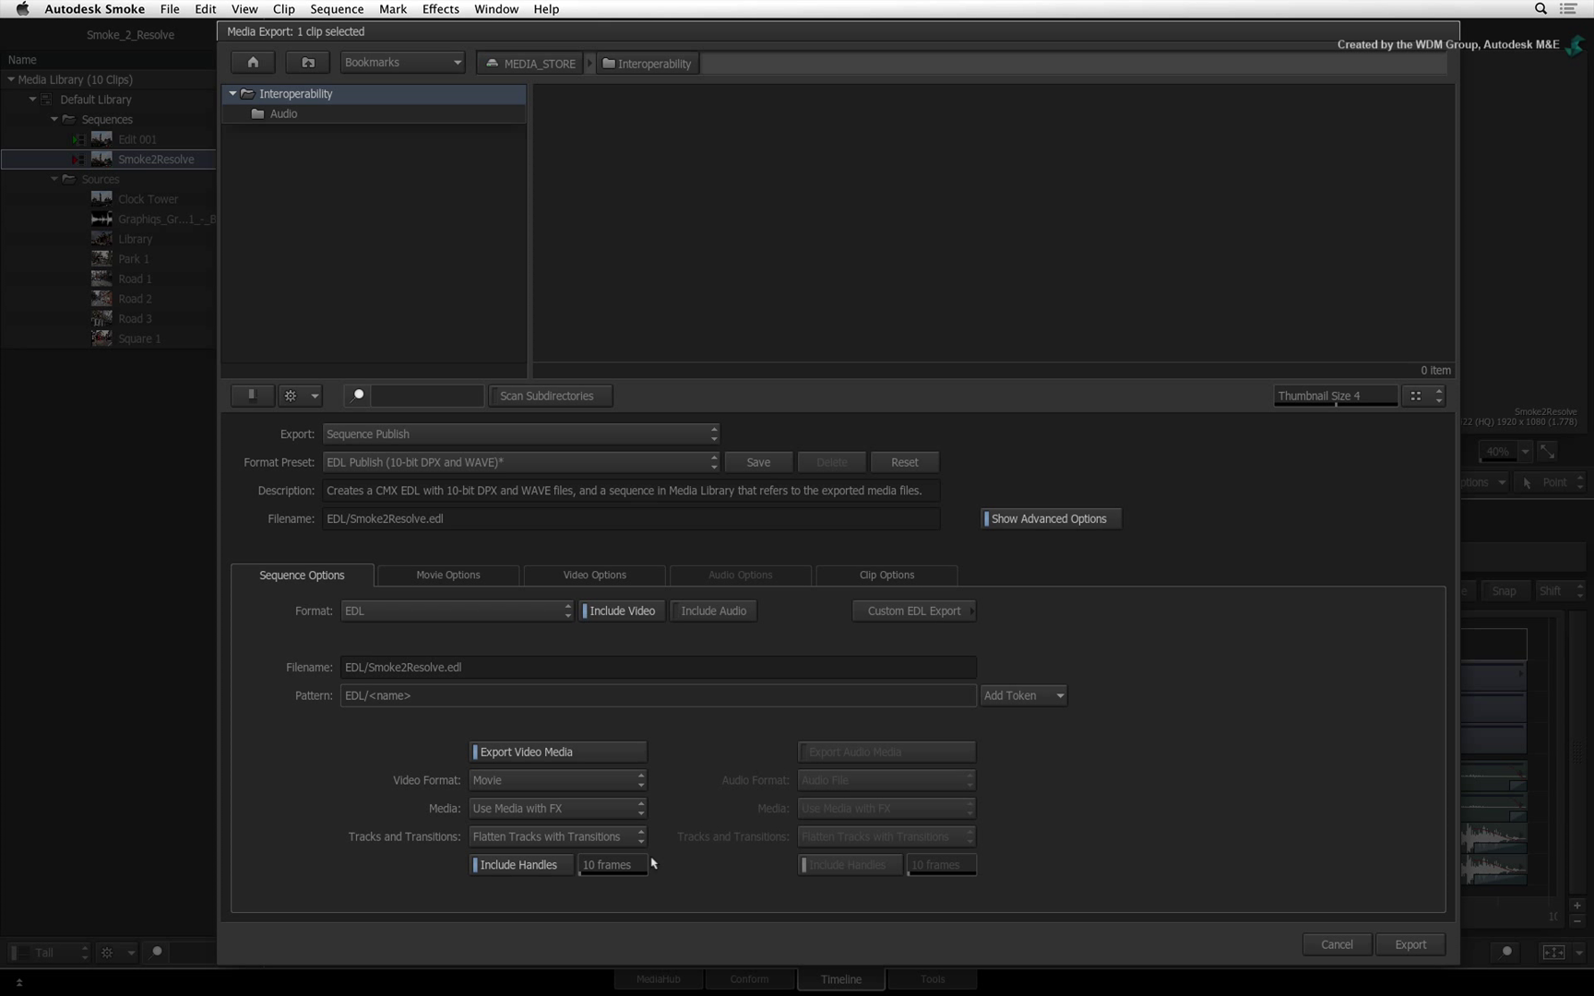
pyautogui.click(498, 575)
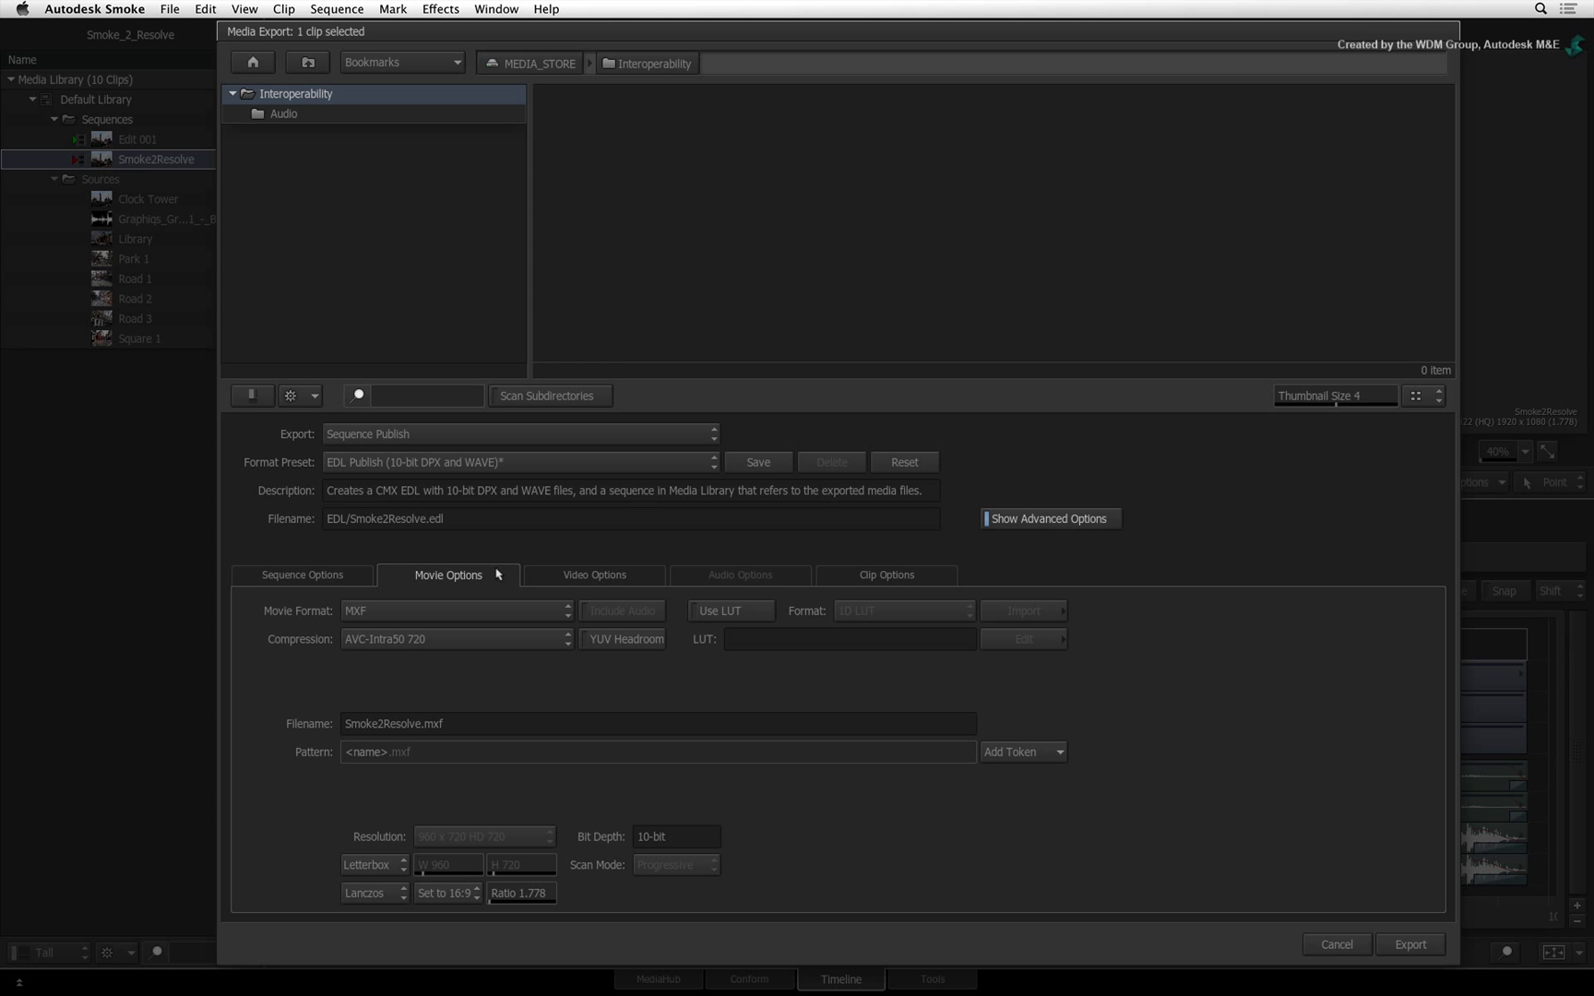
pyautogui.click(495, 605)
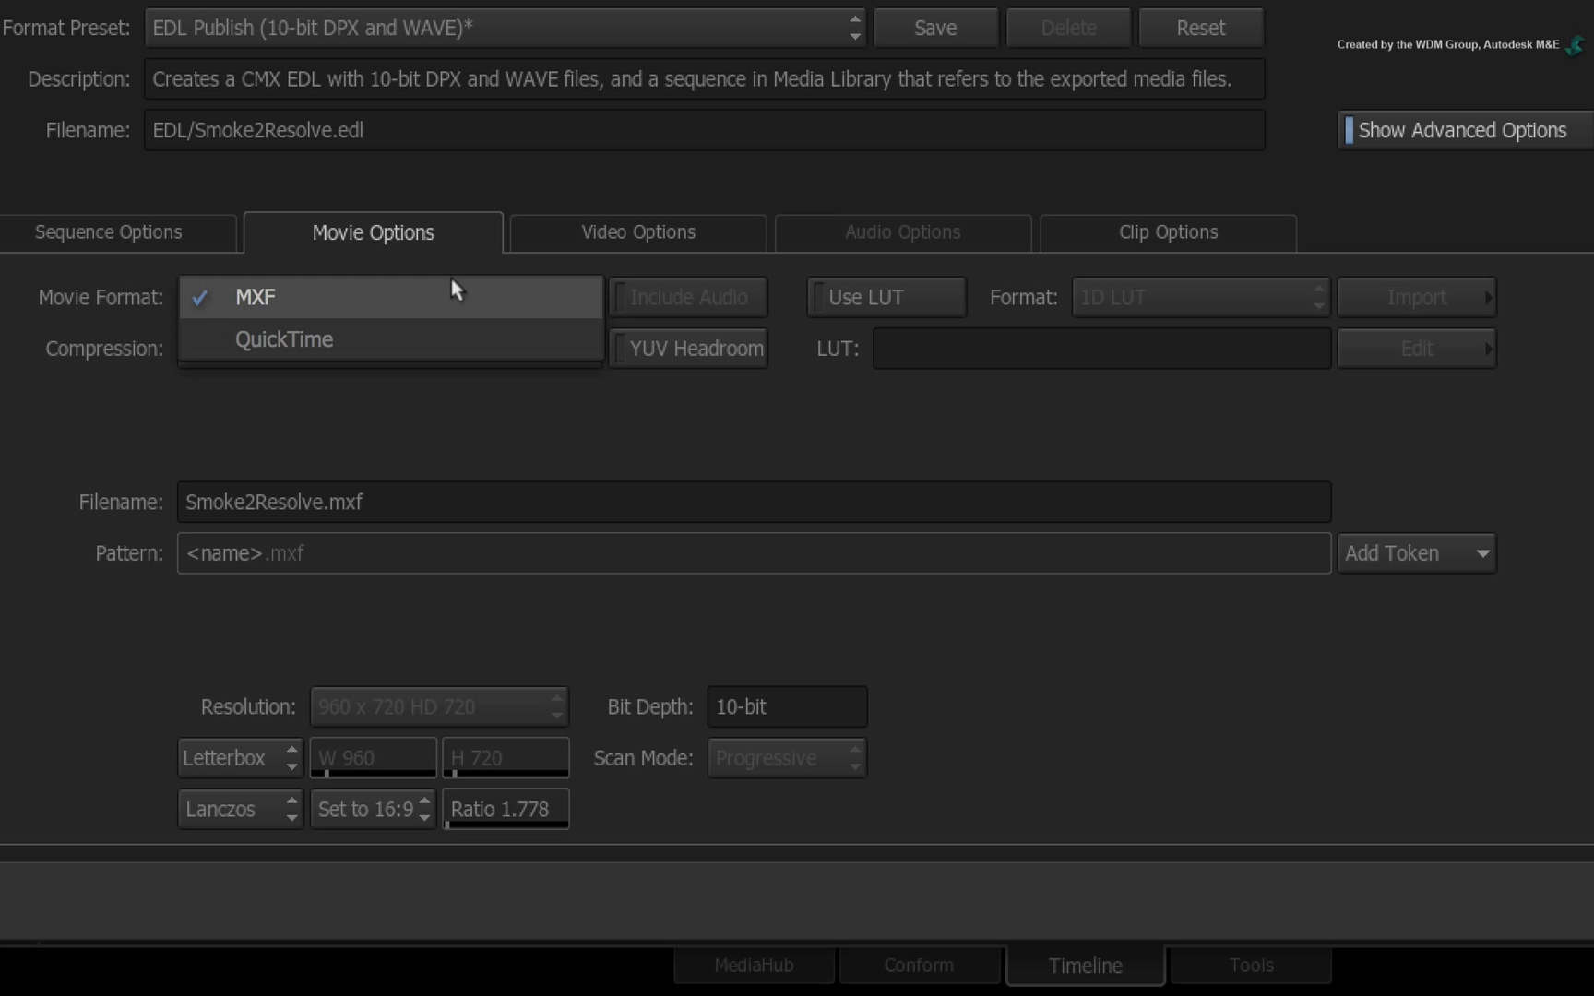
pyautogui.click(441, 314)
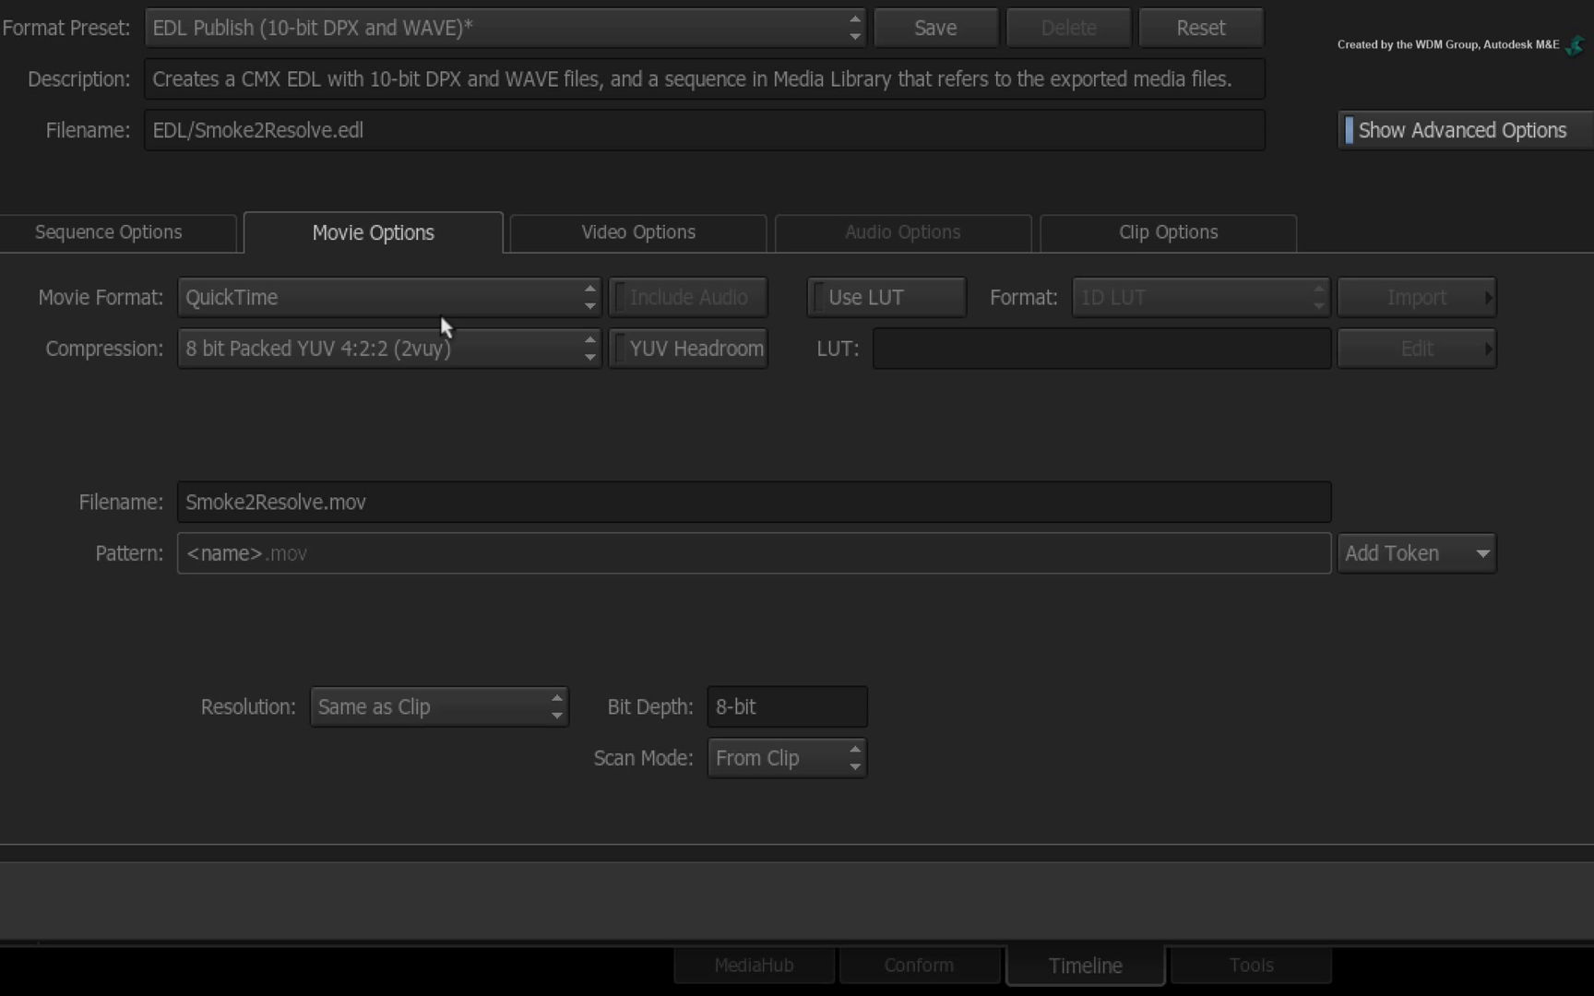
pyautogui.click(512, 341)
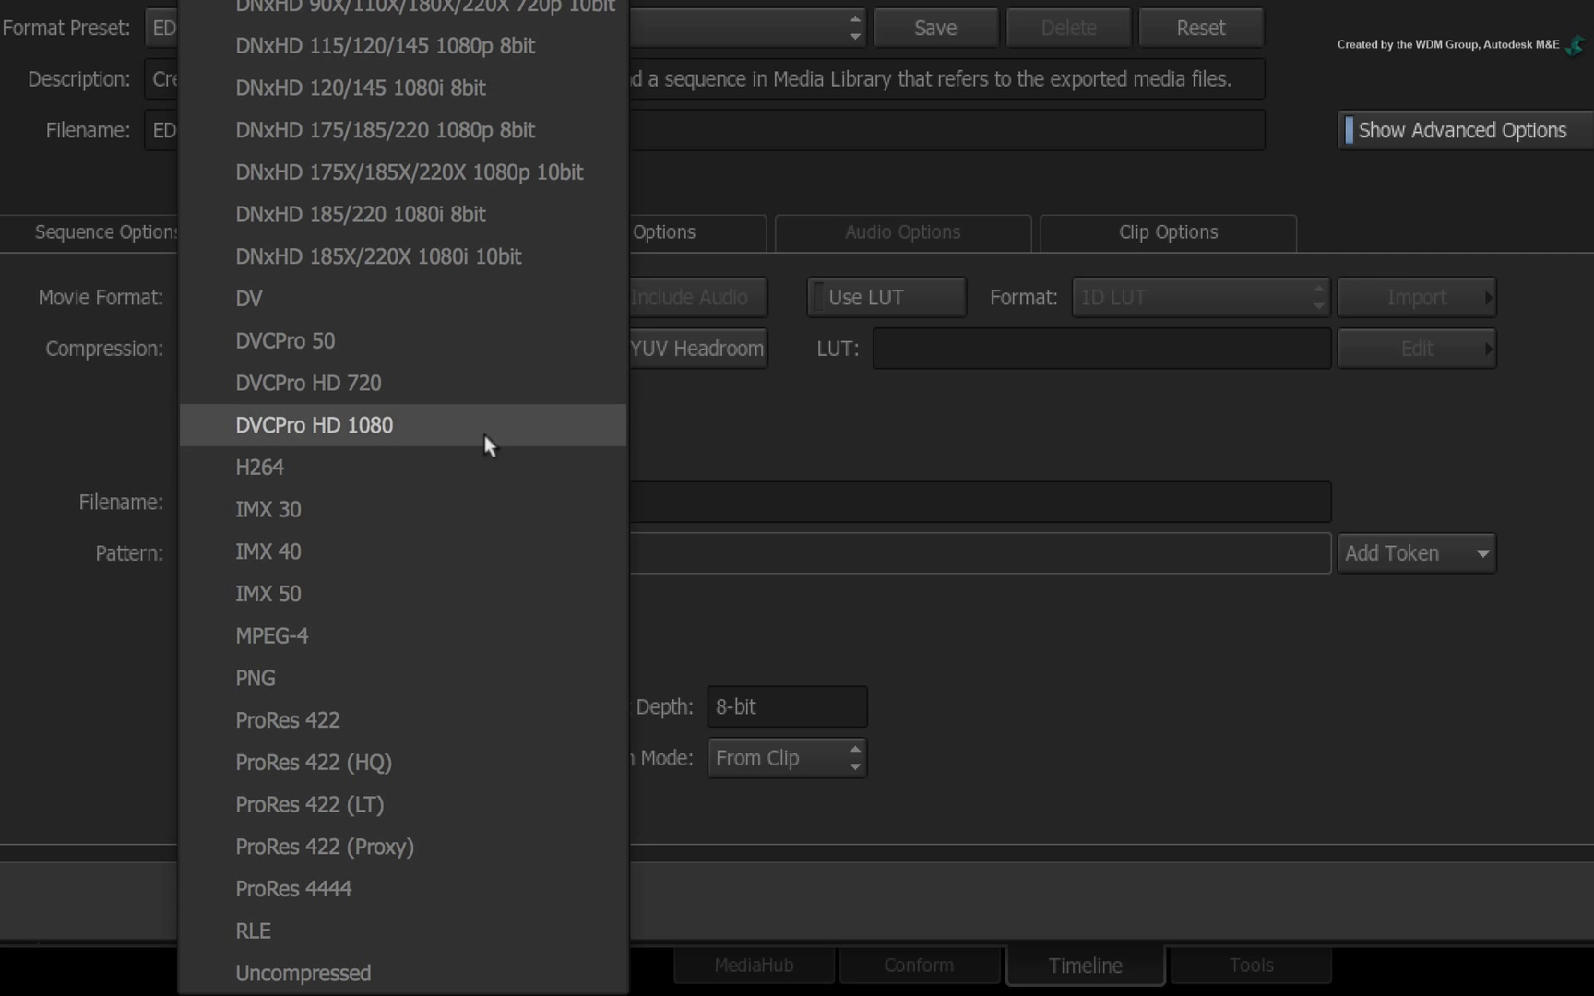
pyautogui.click(486, 758)
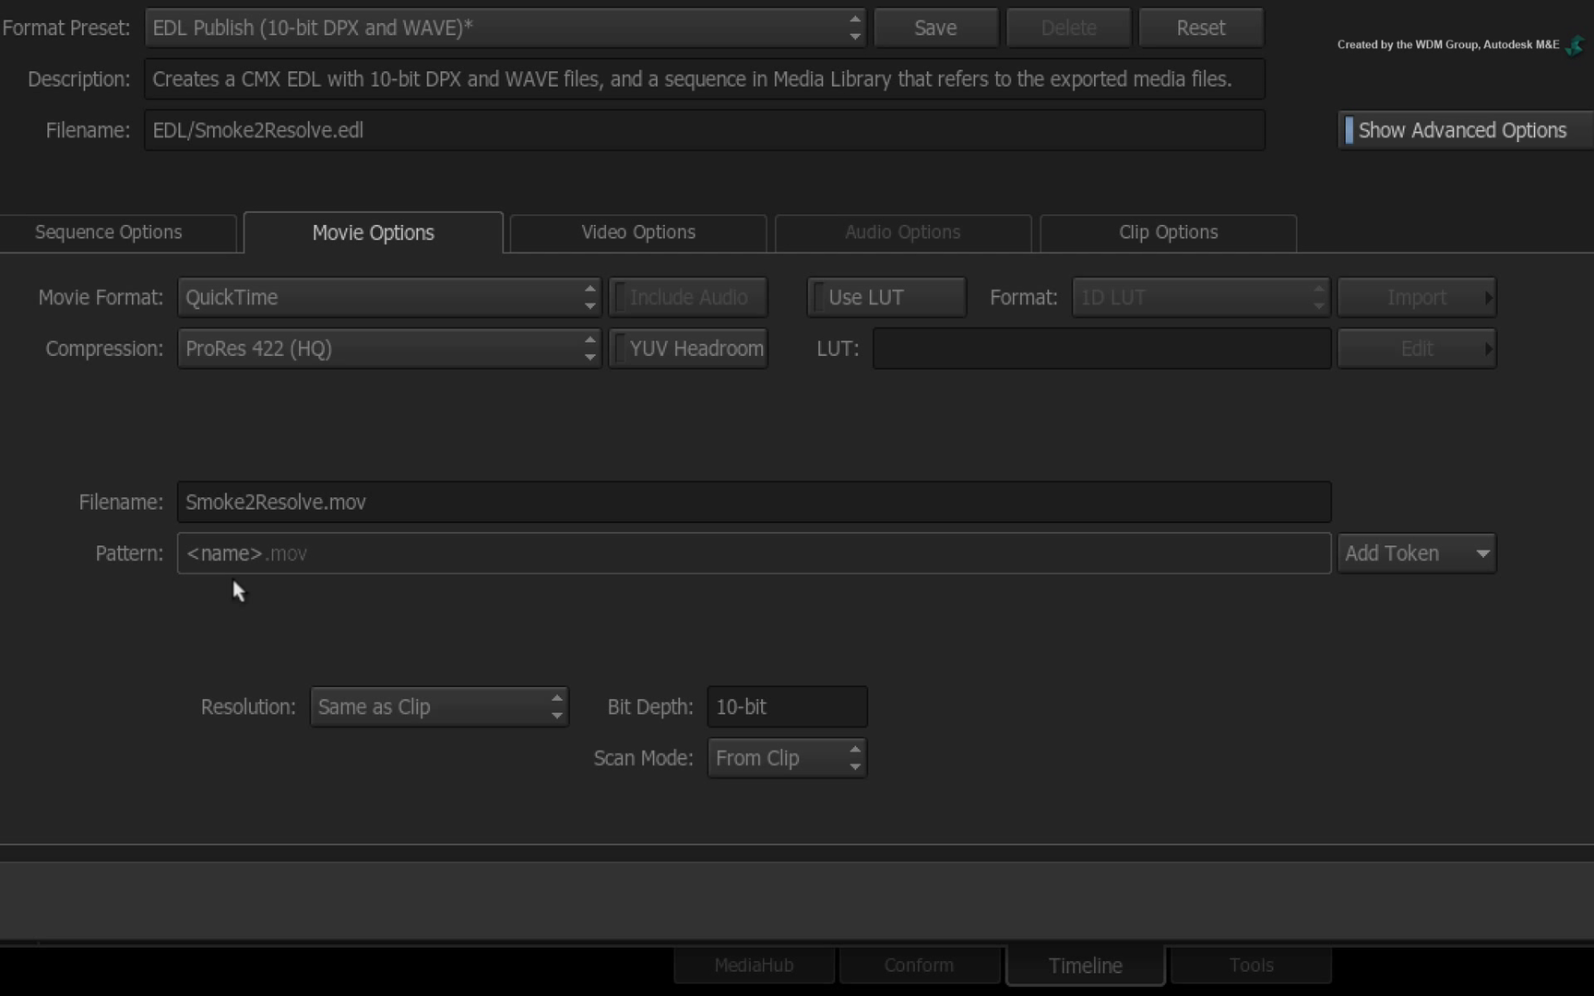
pyautogui.click(259, 552)
# Step: Replace the movie naming pattern with MEDIA/s followed by the Shot ID token
pyautogui.moveTo(288, 551); pyautogui.dragTo(56, 546)
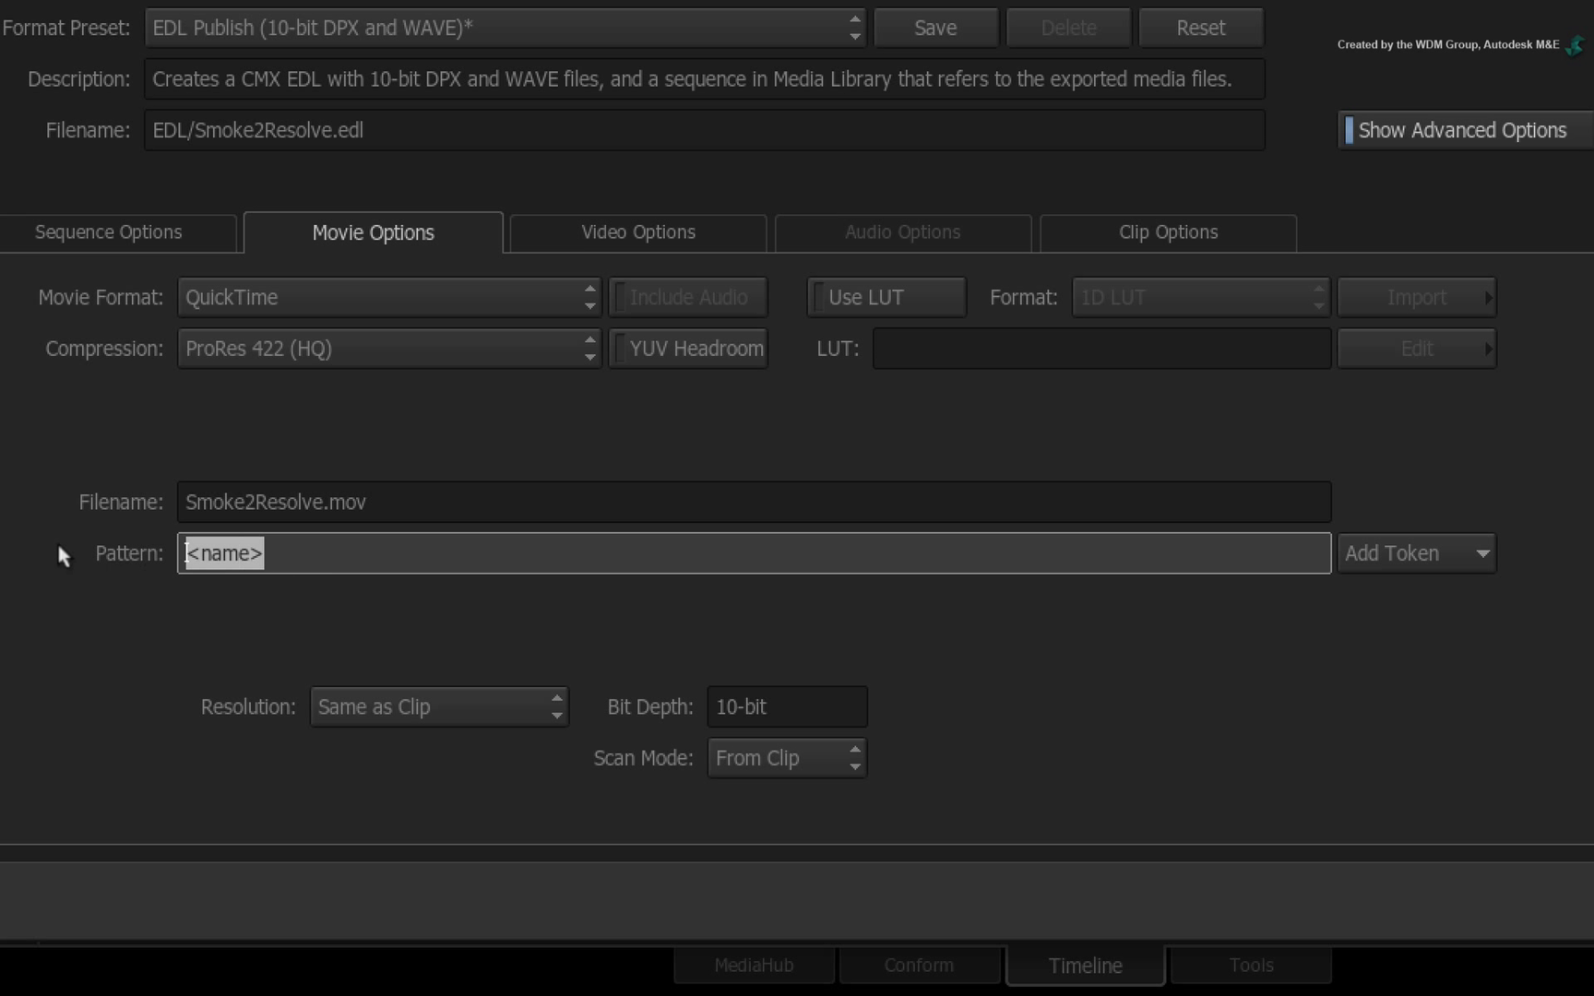
pyautogui.press('BackSpace')
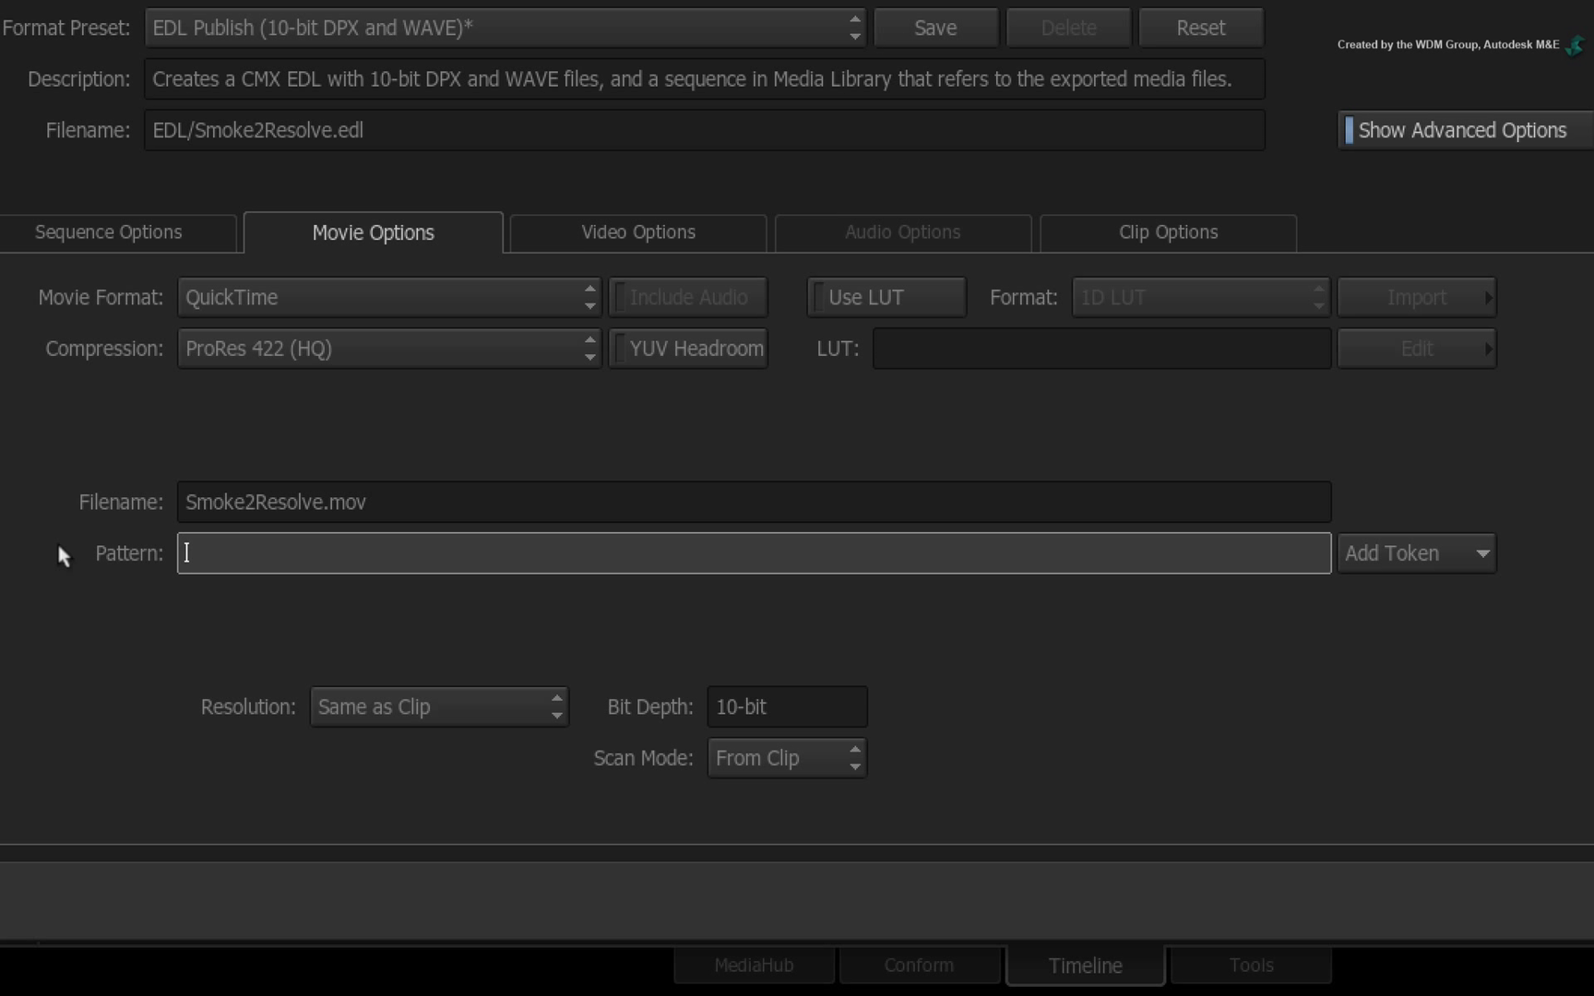
pyautogui.write('MEDIA/')
pyautogui.write('s')
pyautogui.click(1465, 553)
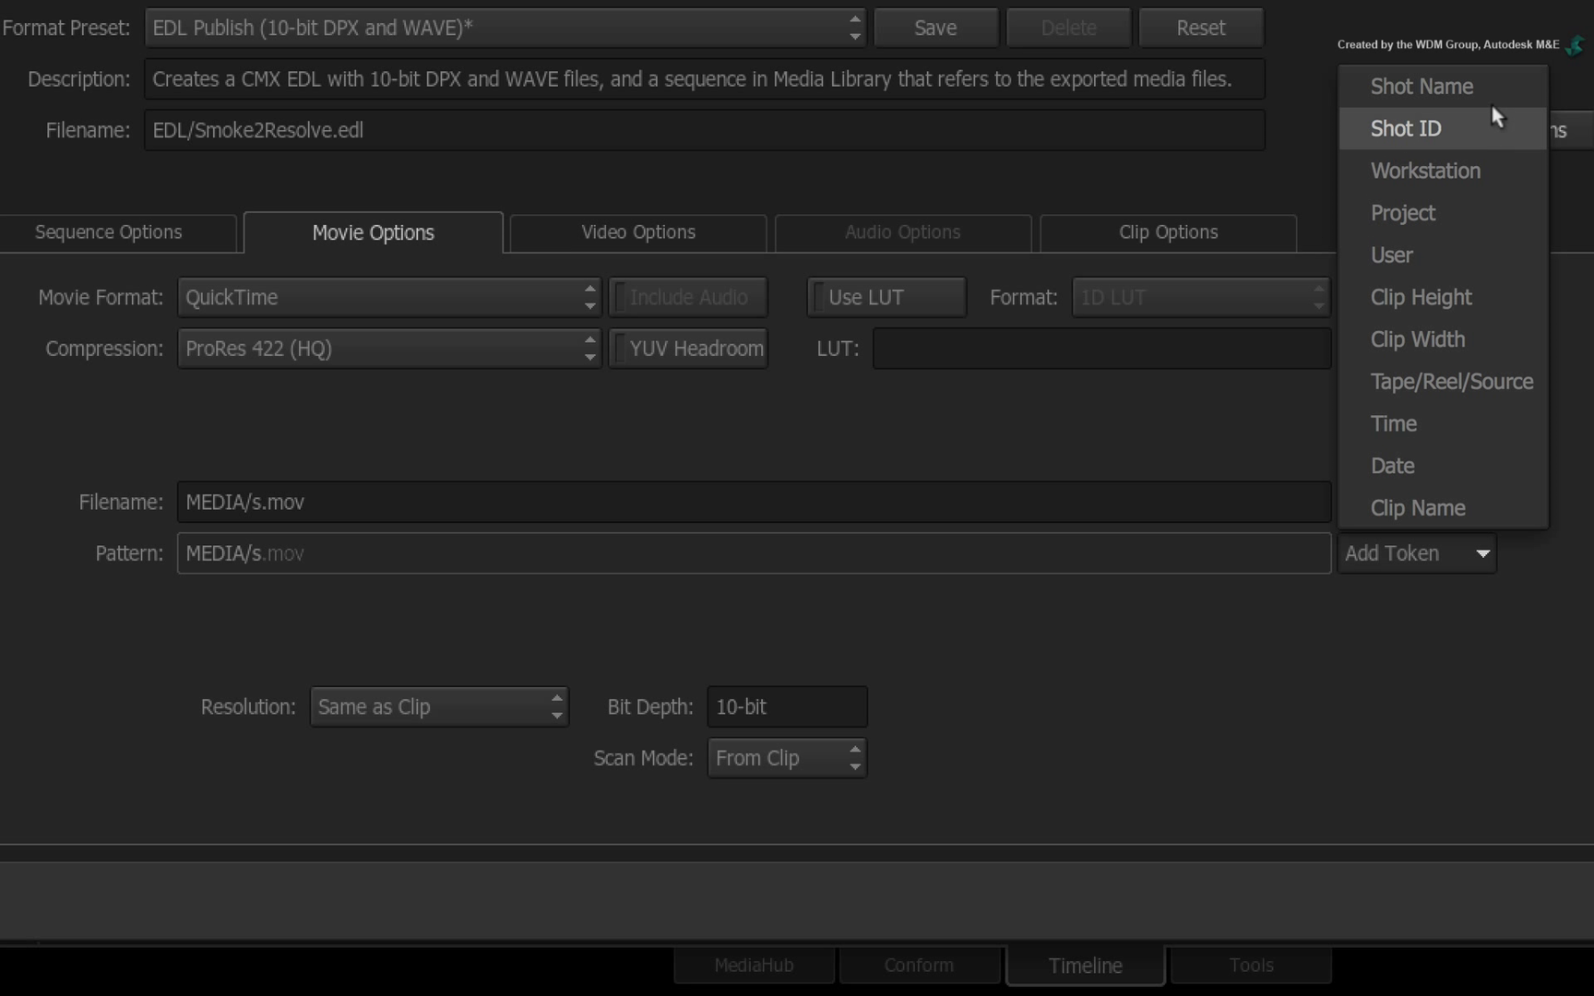
pyautogui.click(1491, 118)
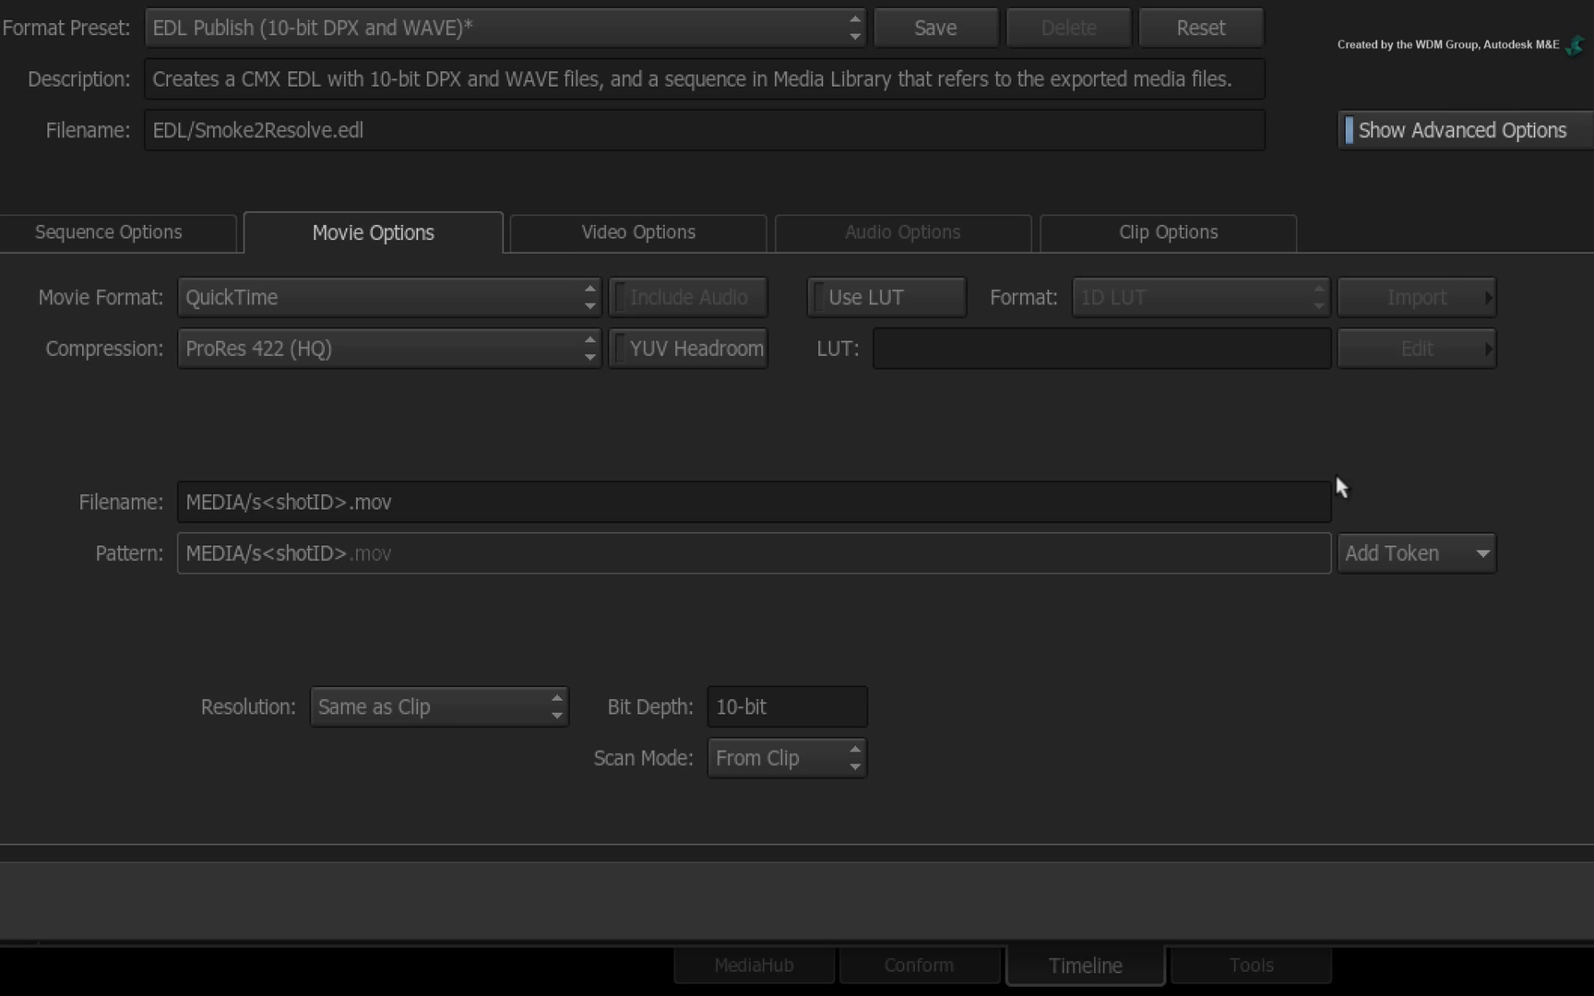
# Step: Append an underscore and the Shot Name token to the pattern, then start publishing
pyautogui.click(849, 538)
pyautogui.write('_')
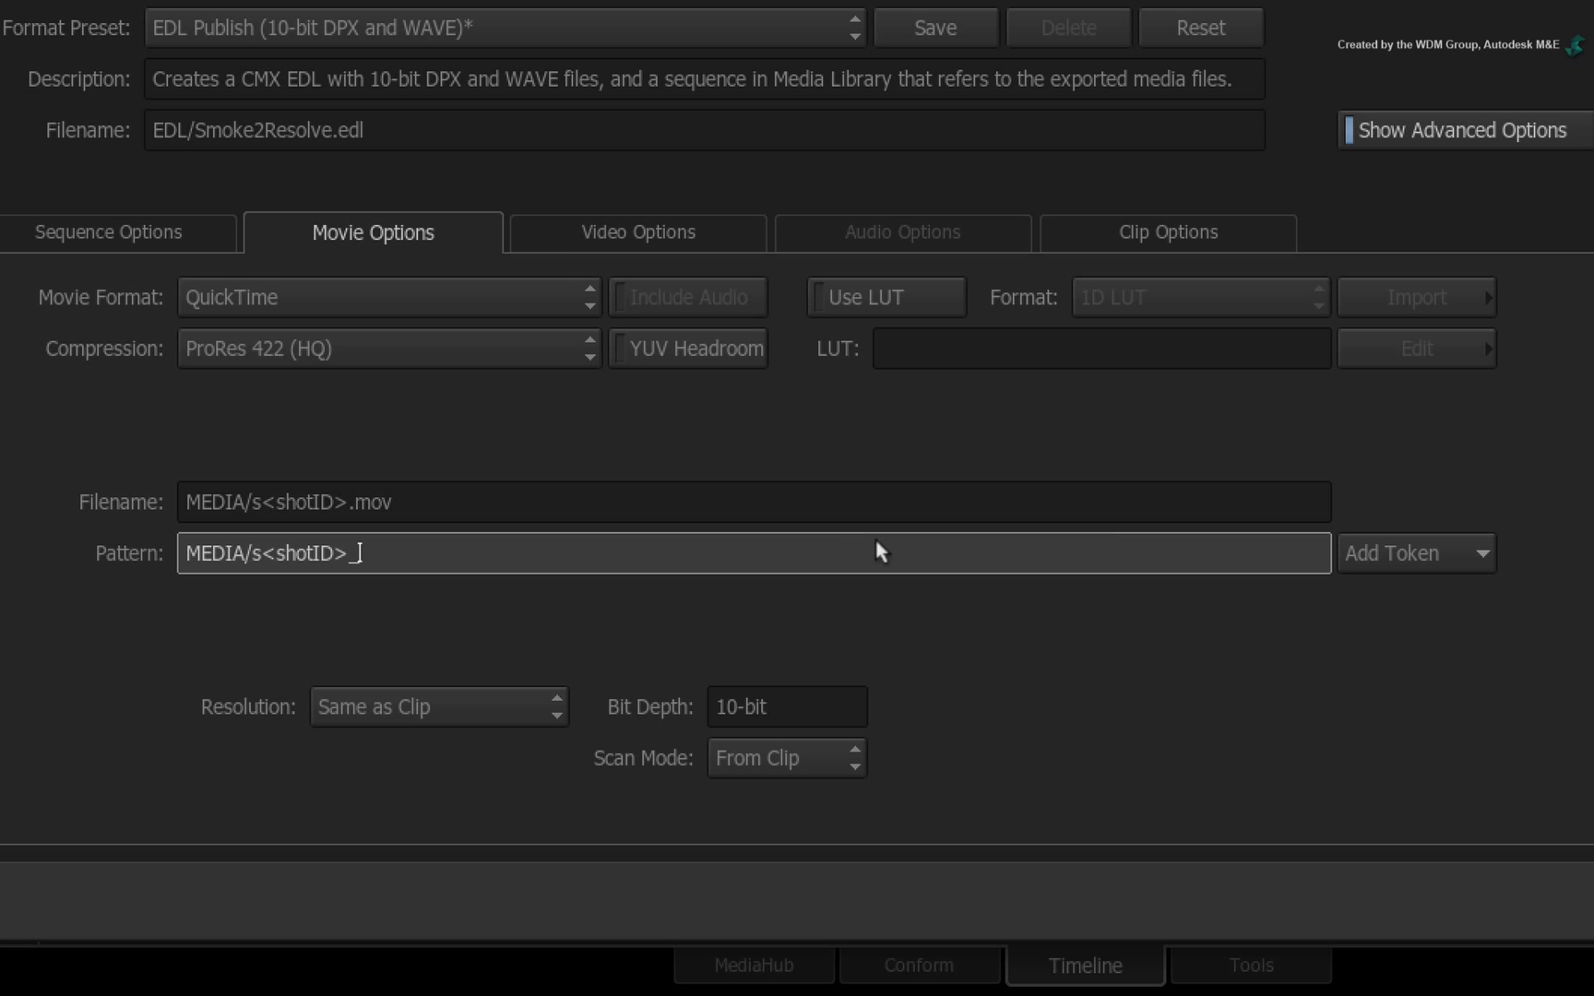
pyautogui.click(1411, 553)
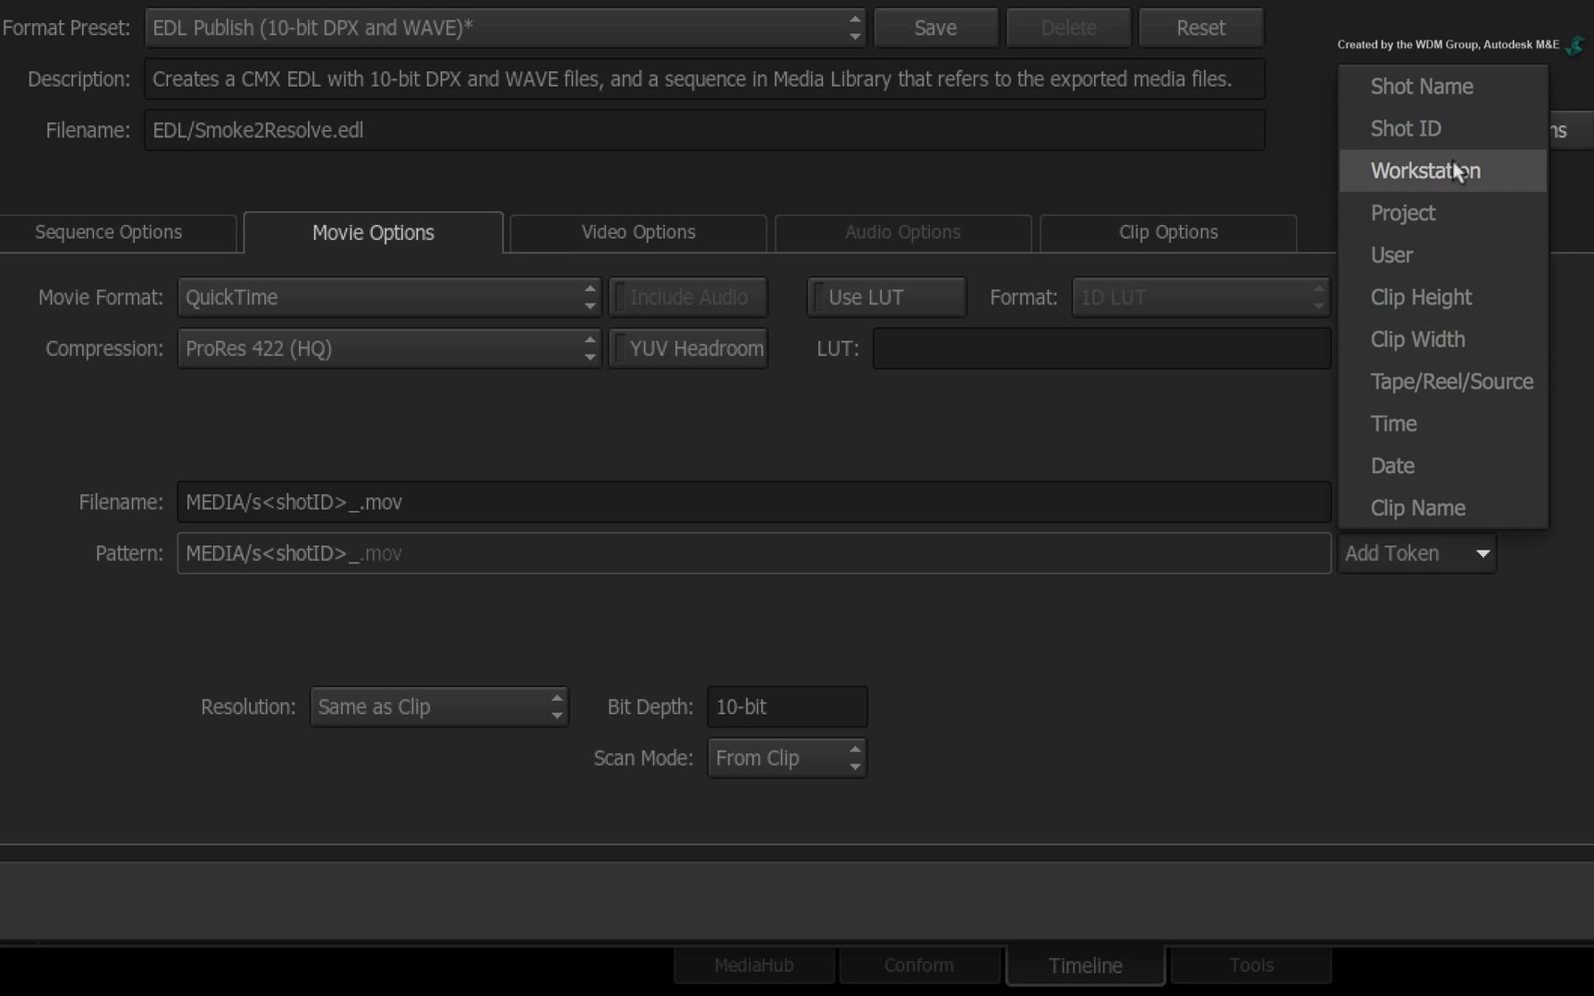
pyautogui.click(1462, 72)
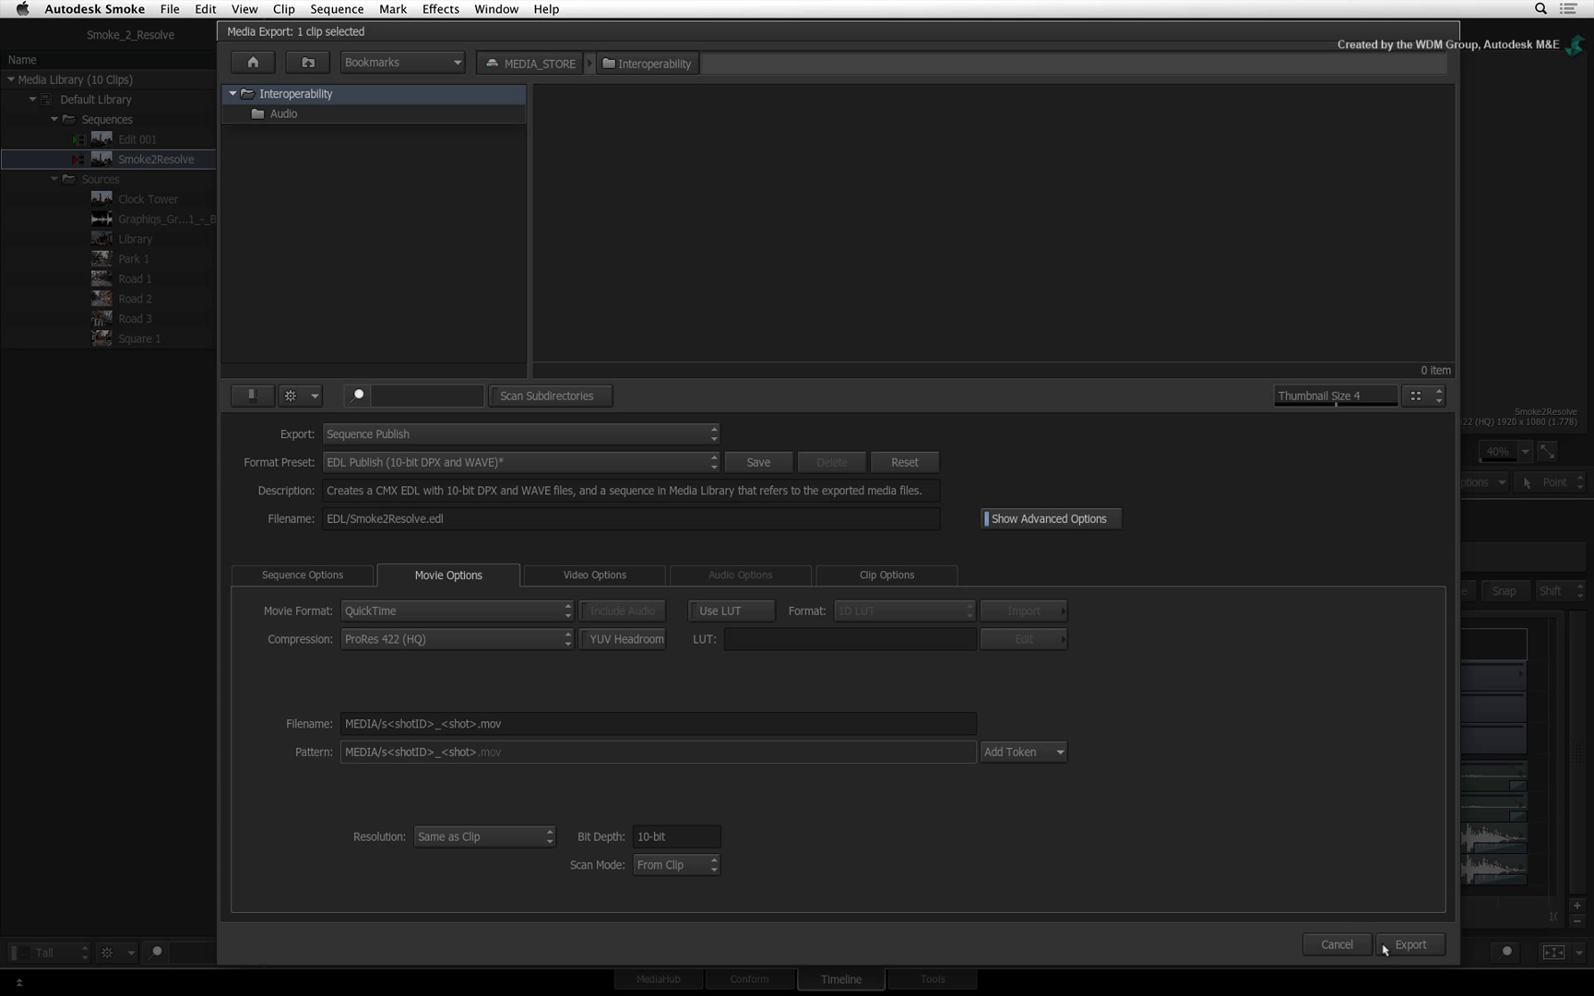
pyautogui.click(1409, 945)
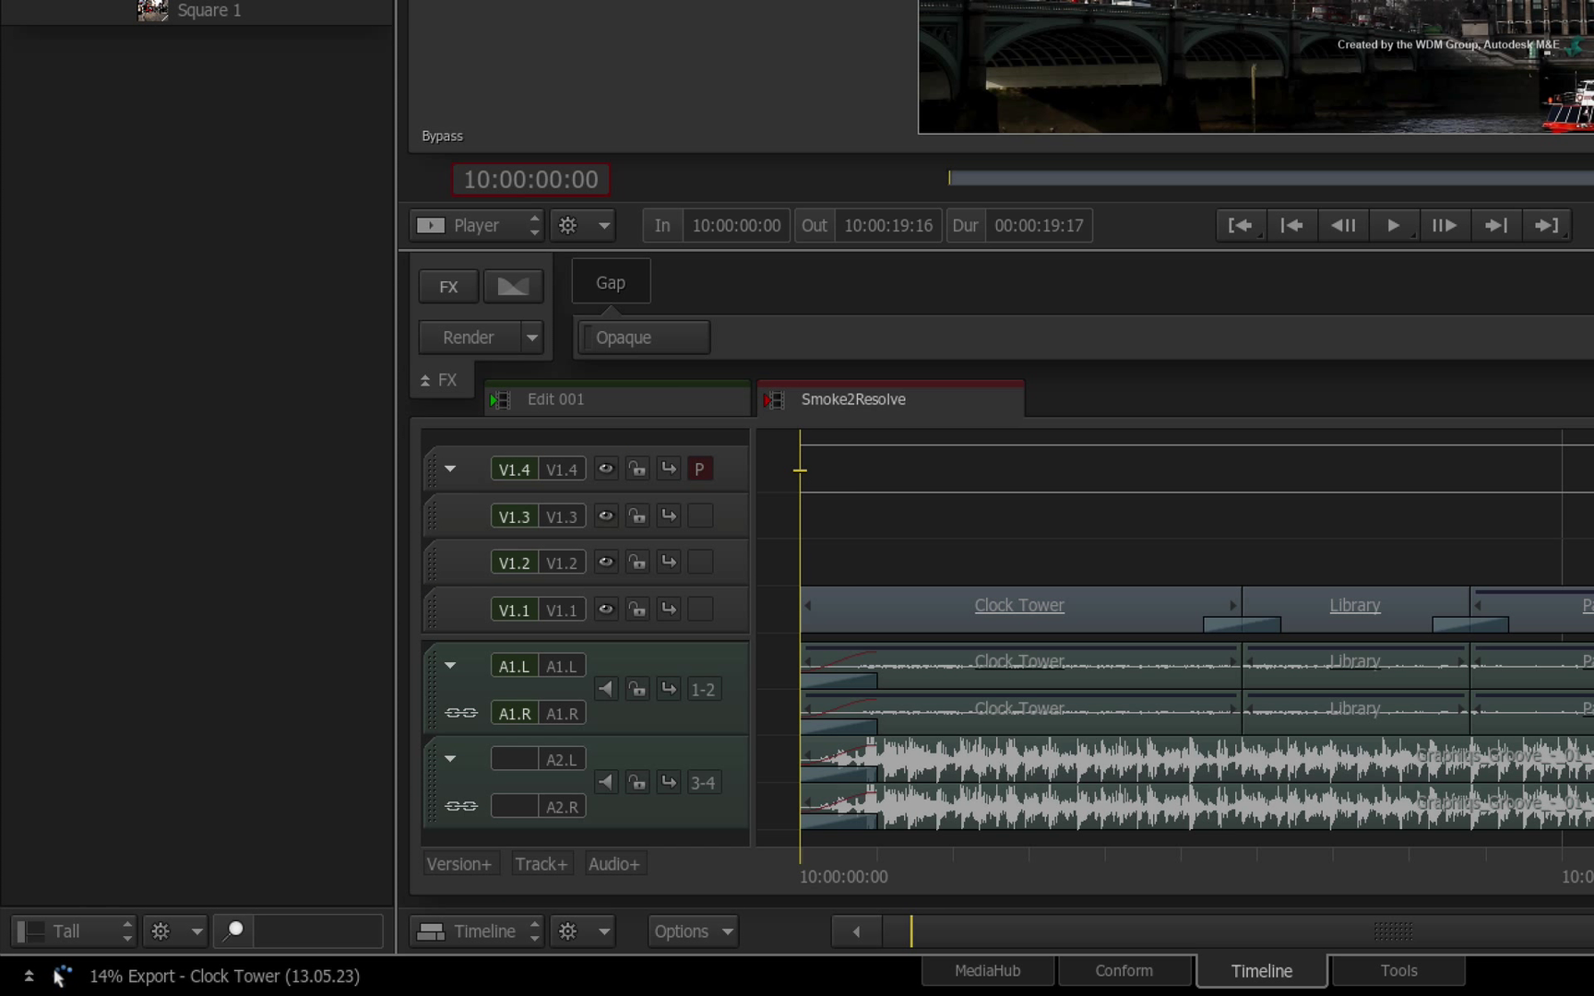
# Step: Watch the export log until all five shots finish, then switch to Finder
pyautogui.click(39, 983)
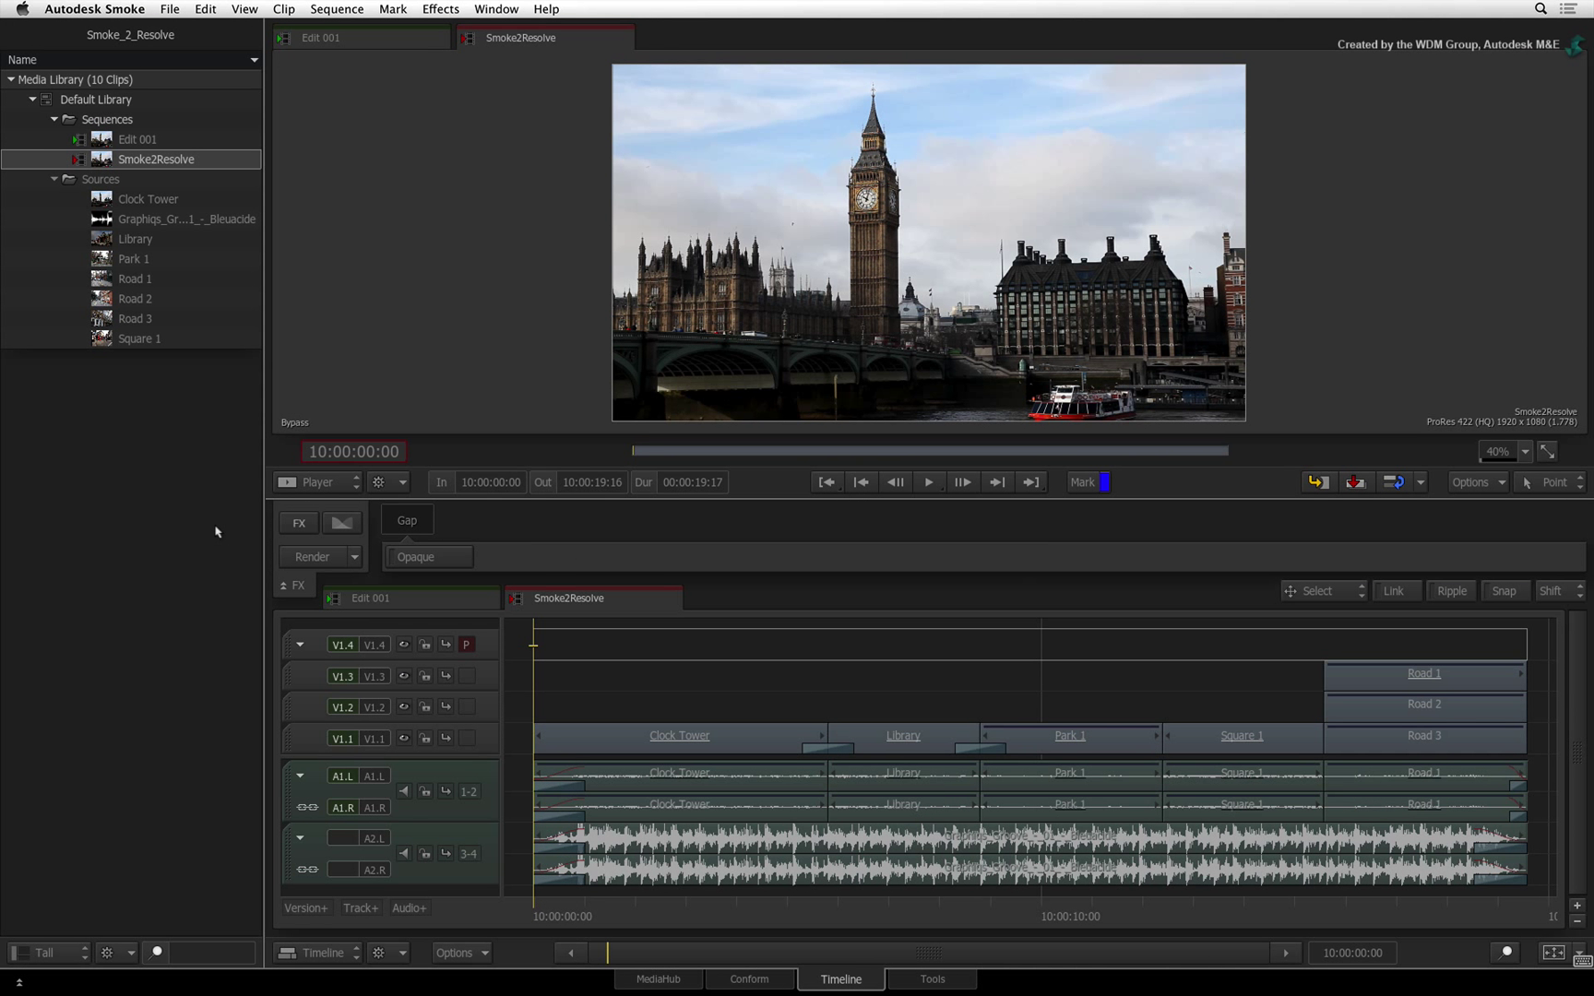
pyautogui.press('super+Tab')
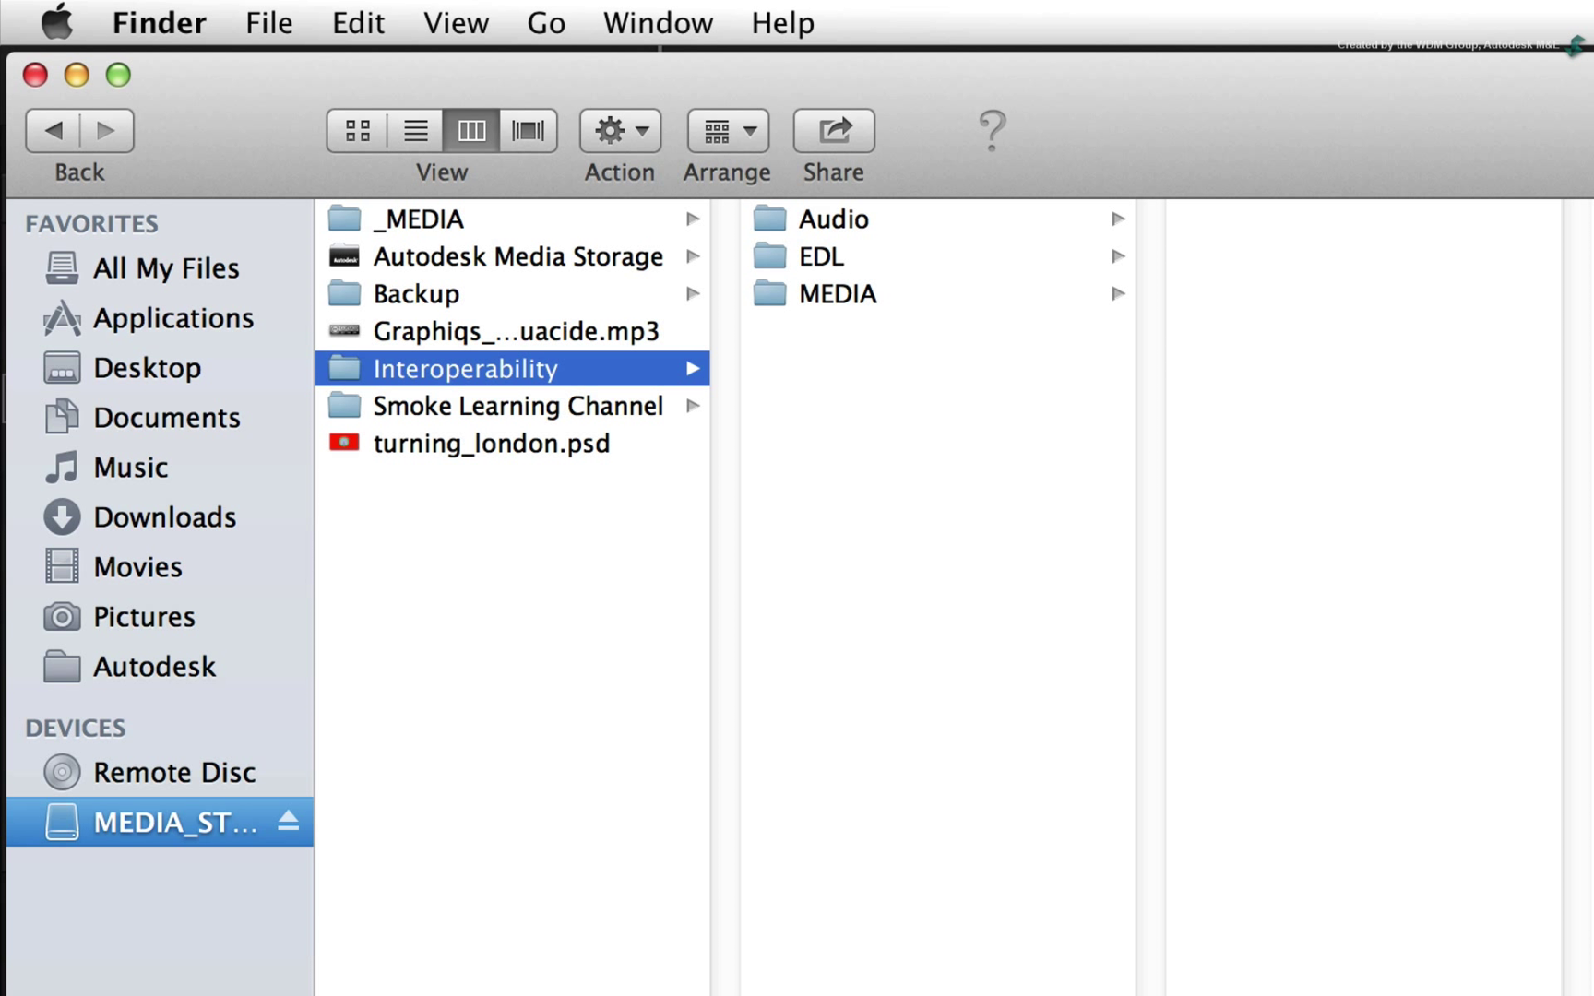
# Step: Inspect the Audio, EDL and MEDIA folders for ref_audio.wav, Smoke2Resolve.edl and movies s1–s5
pyautogui.click(965, 209)
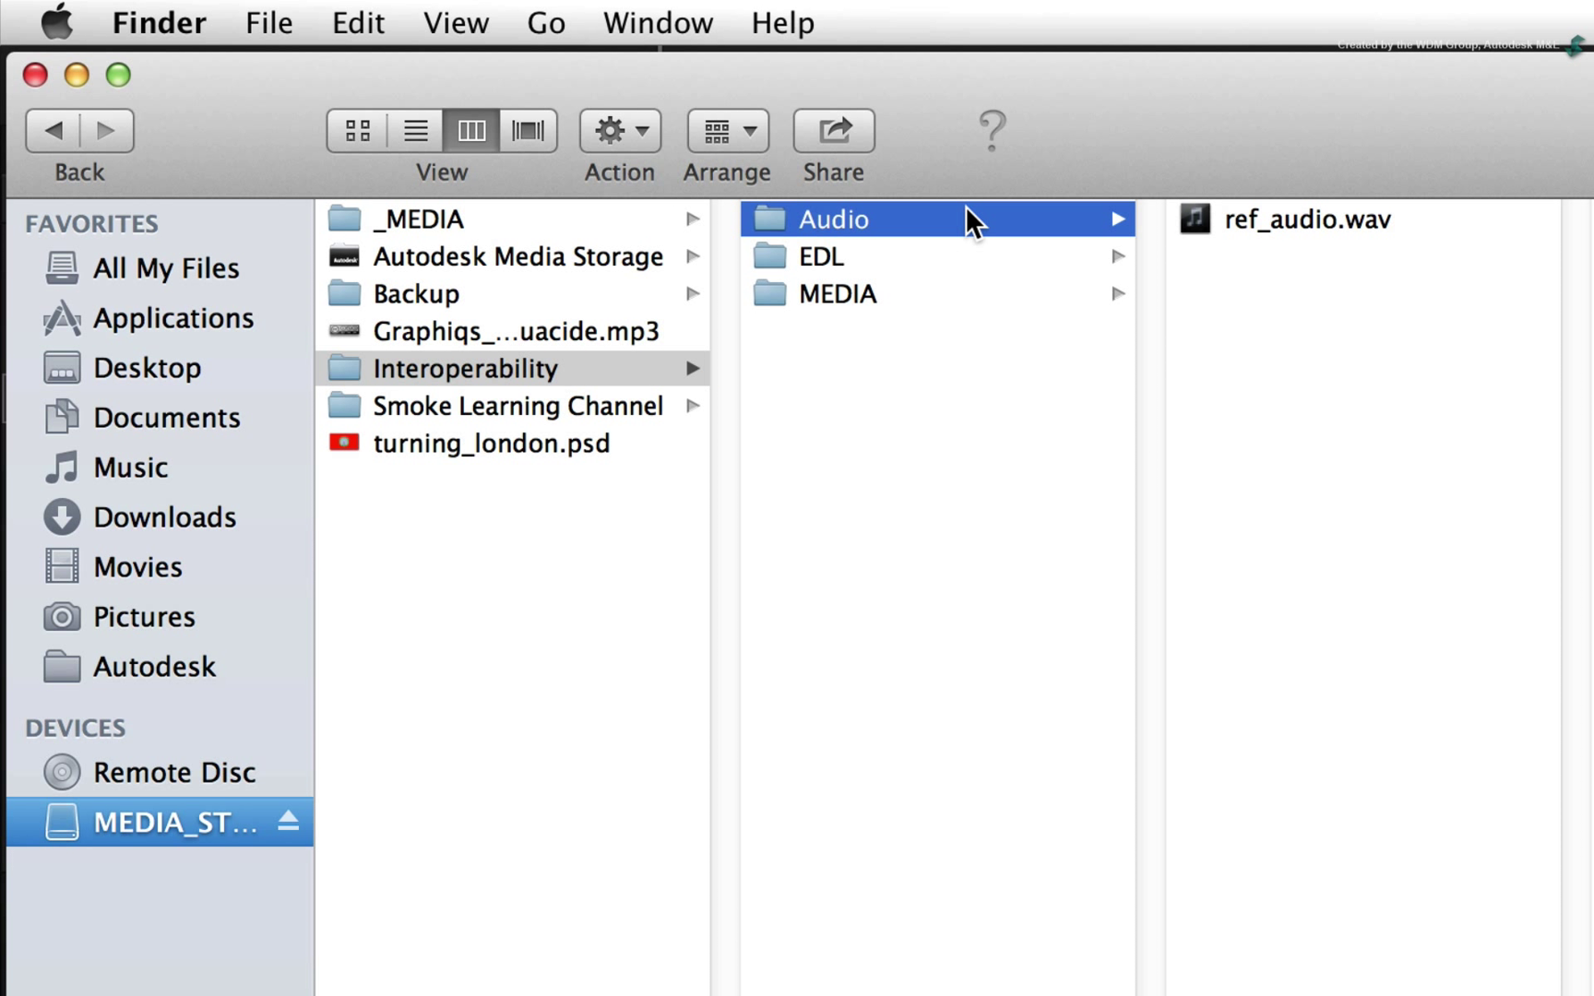
pyautogui.click(961, 253)
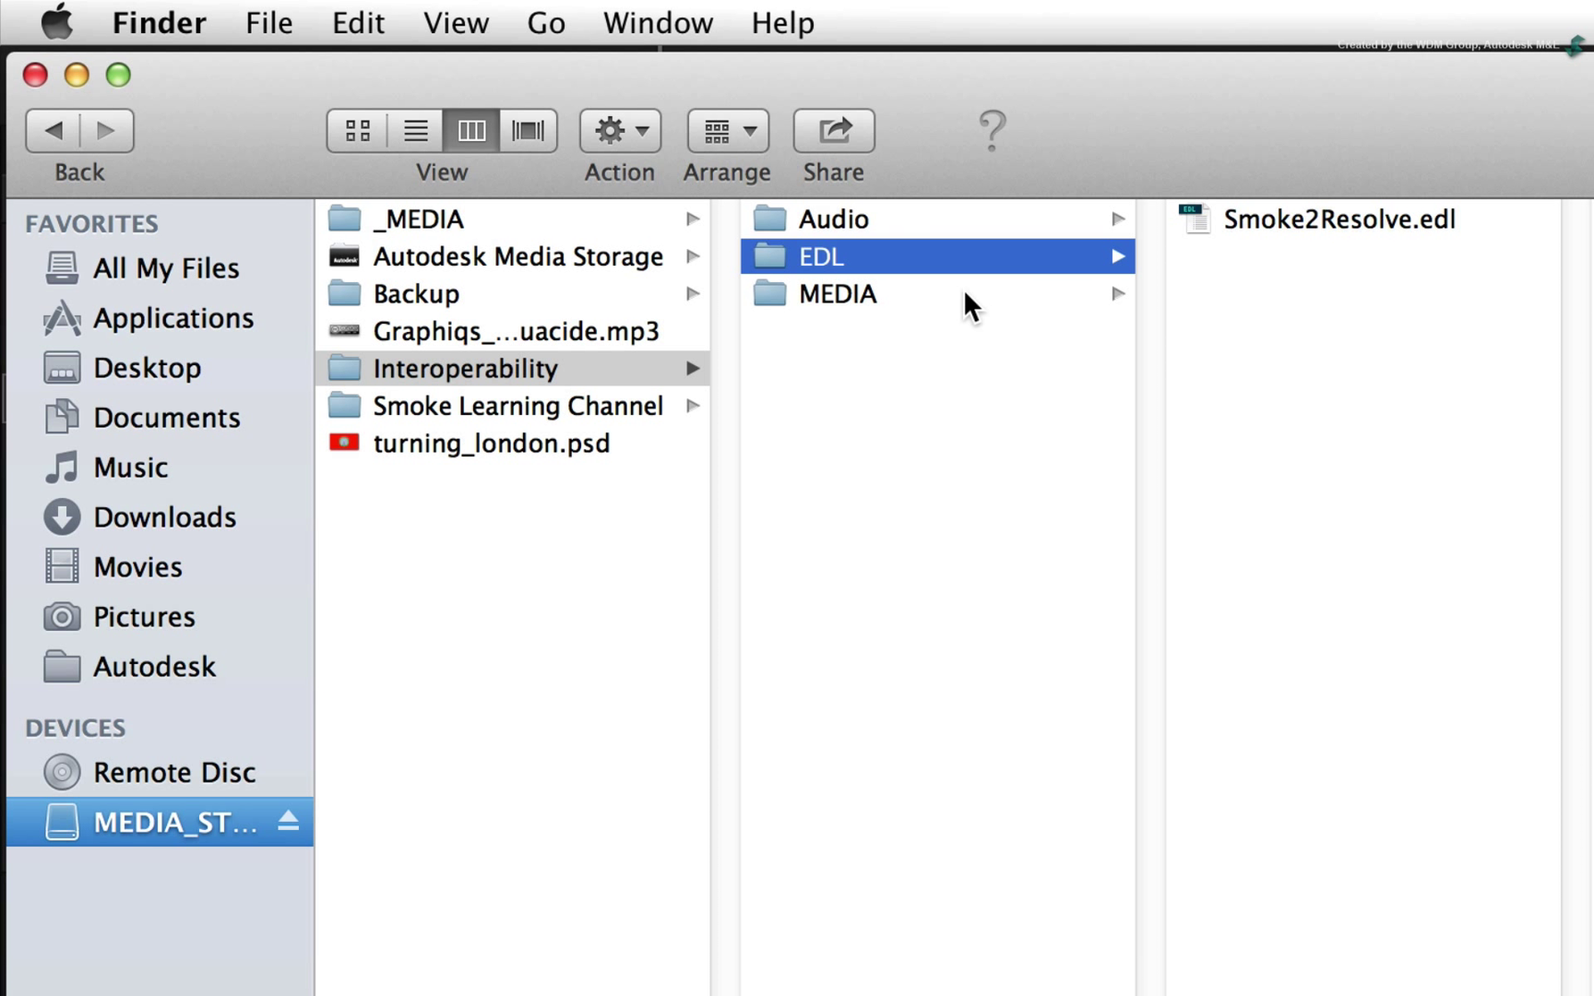
pyautogui.click(963, 293)
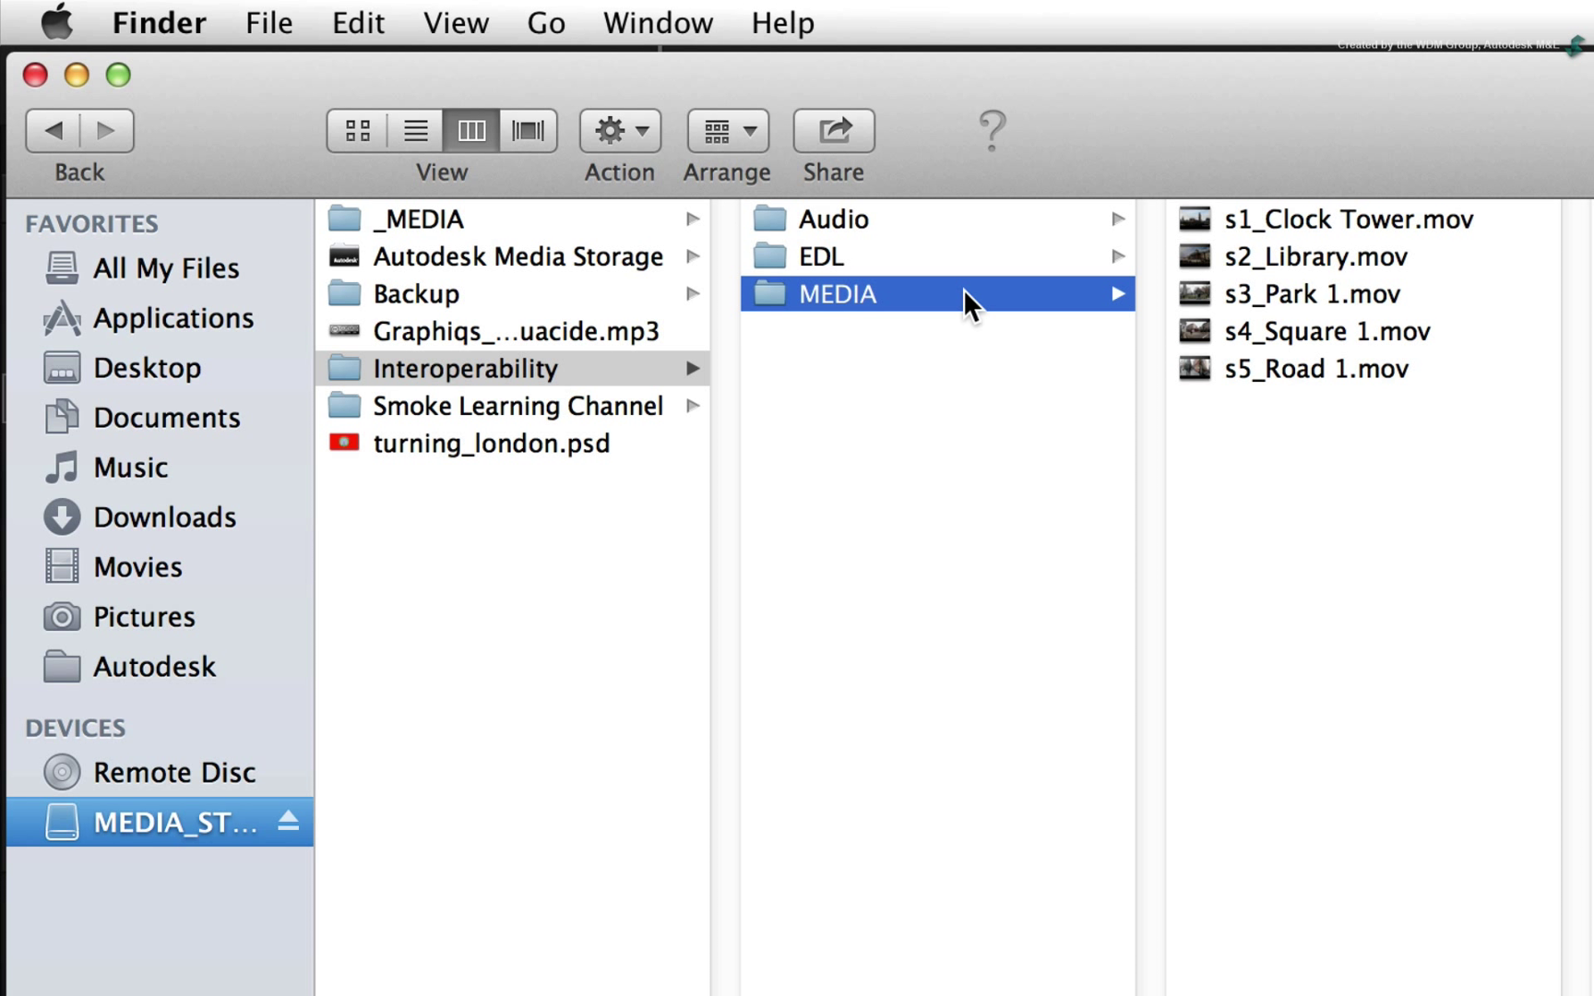
pyautogui.click(946, 378)
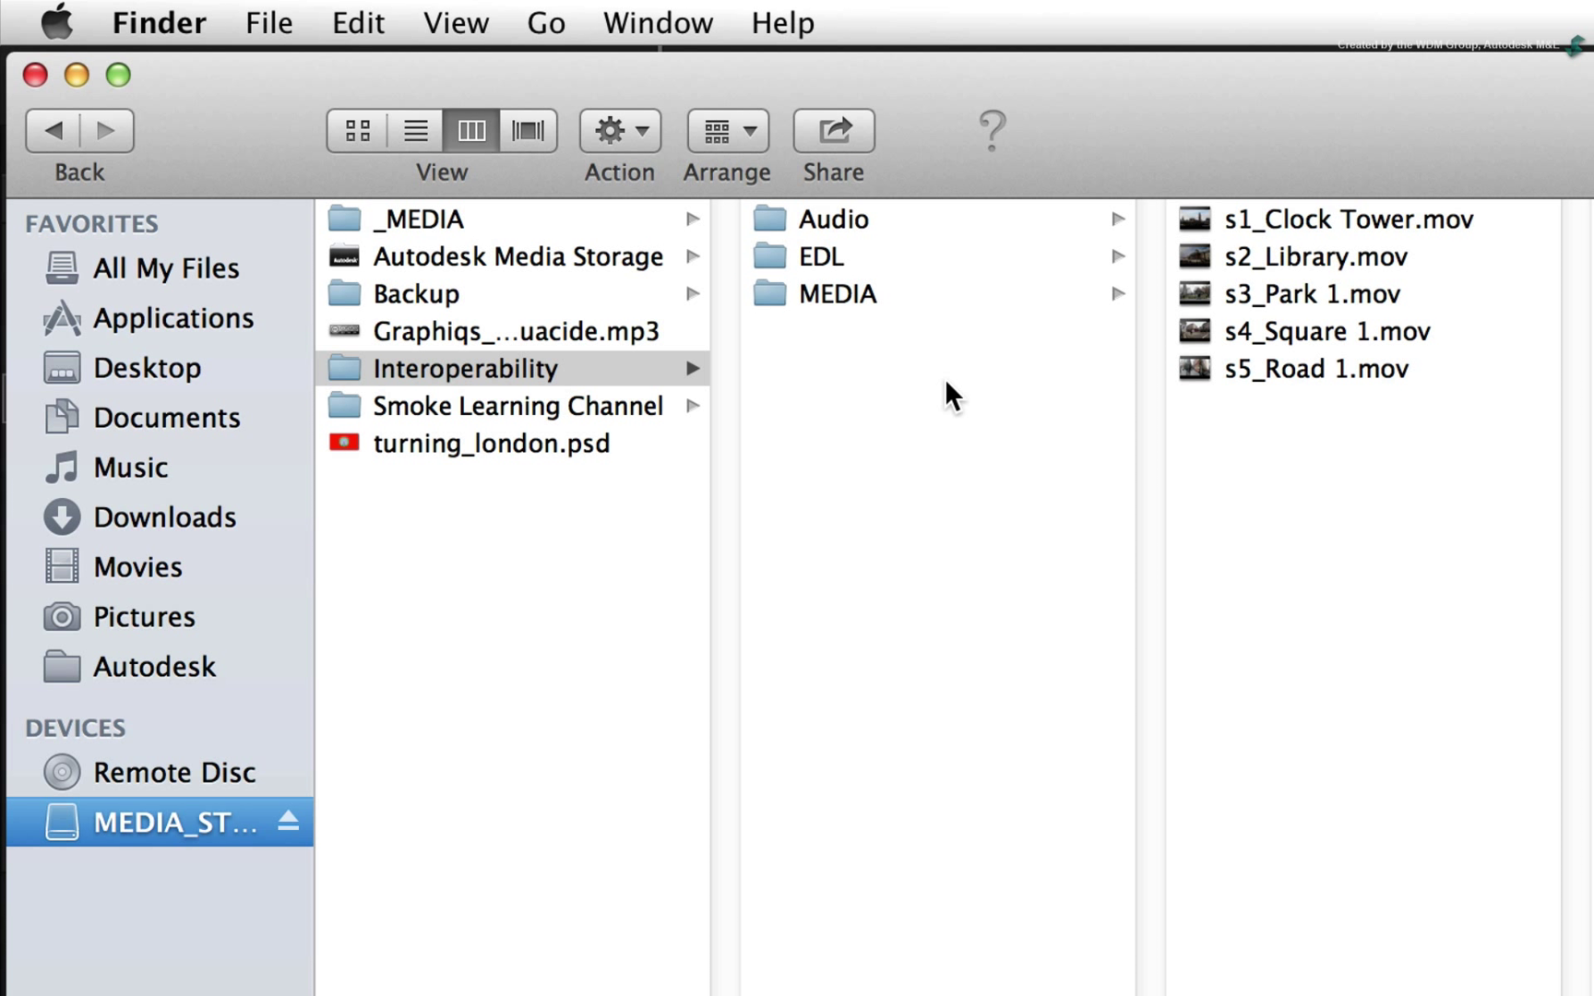